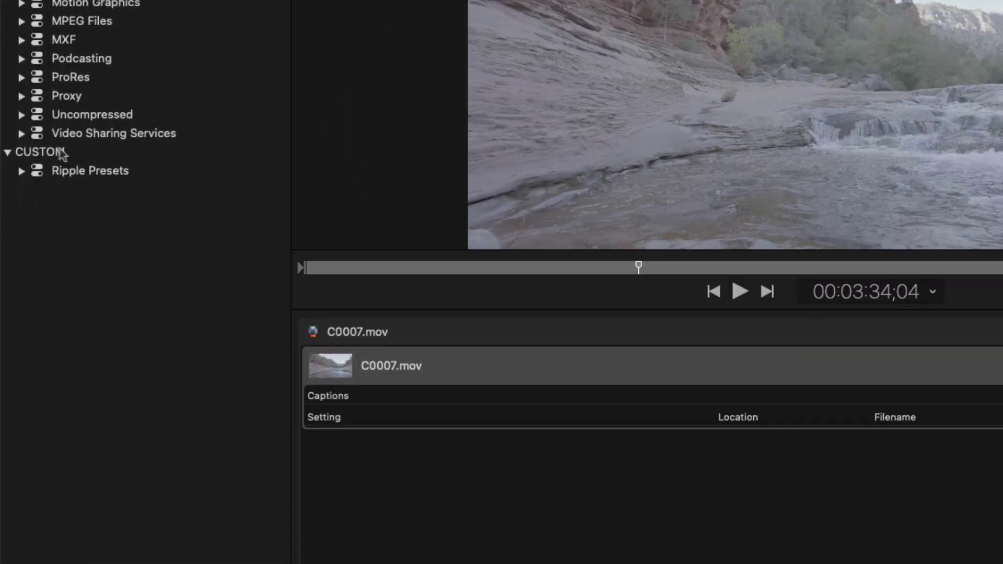
# Step: Duplicate the 4K Video Sharing Services preset into Custom and rename the copy 4K Widescreen
pyautogui.click(11, 230)
pyautogui.click(53, 152)
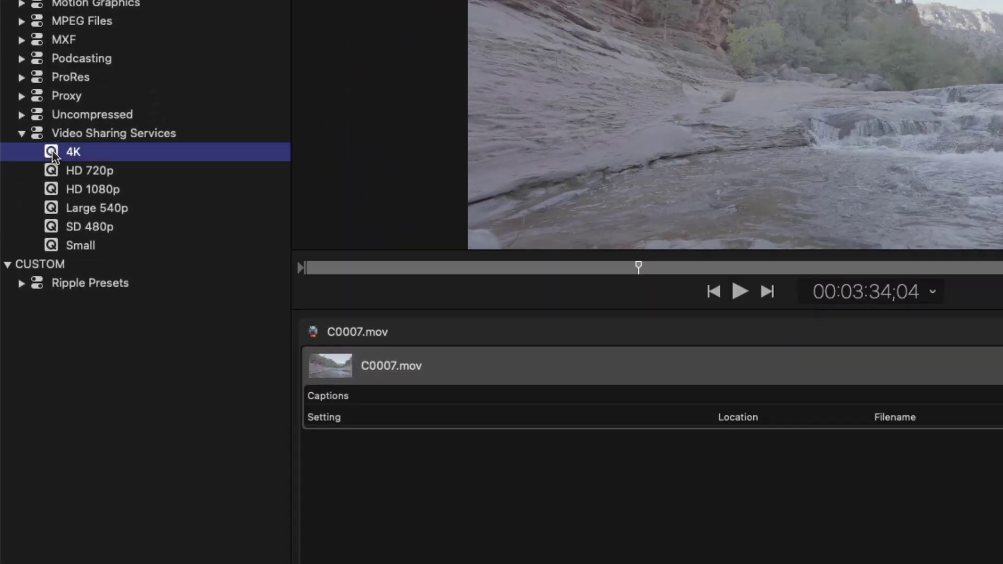
pyautogui.rightClick(54, 152)
pyautogui.click(74, 162)
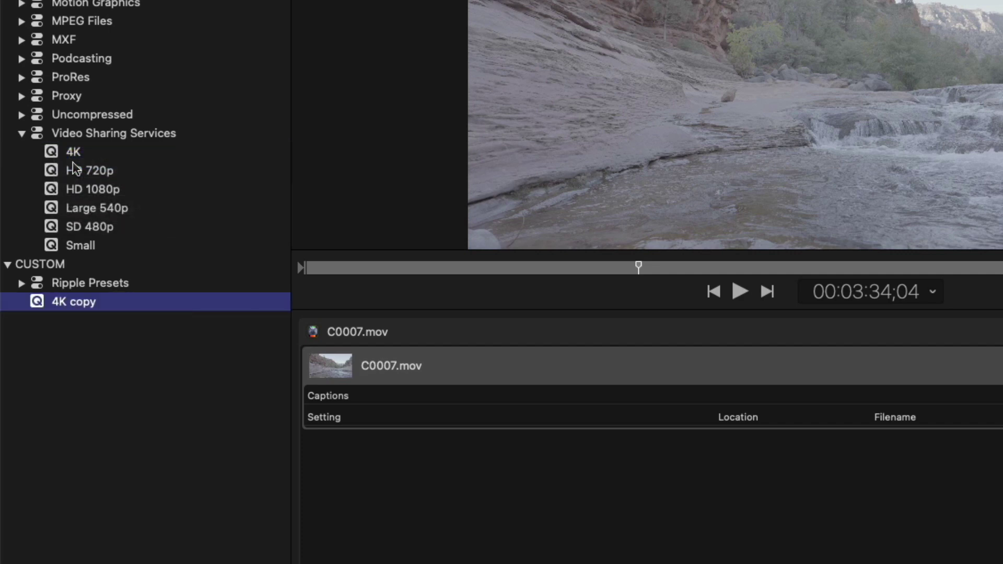
pyautogui.click(79, 305)
pyautogui.doubleClick(80, 304)
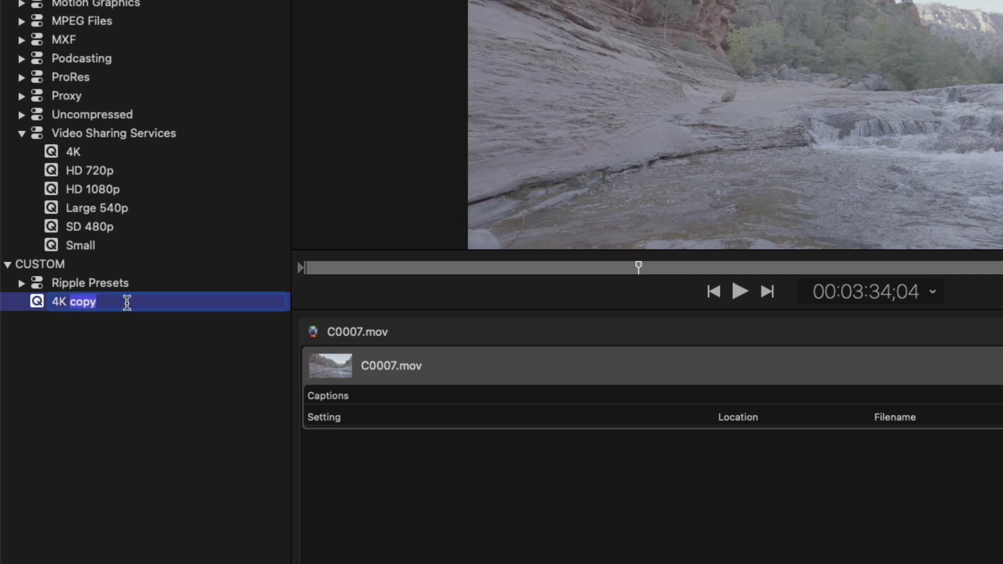
pyautogui.write('Widescr')
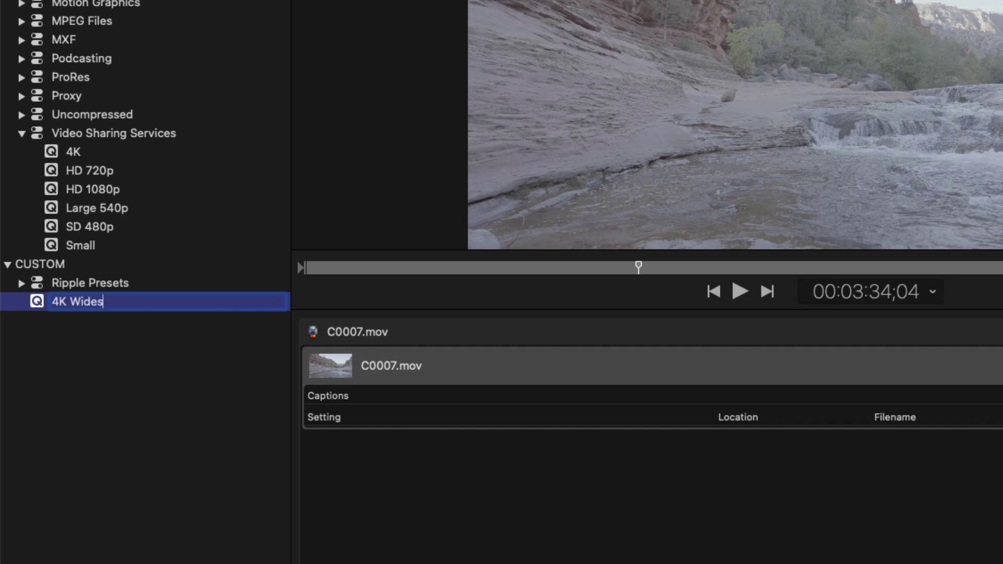
pyautogui.write('een')
pyautogui.press('Return')
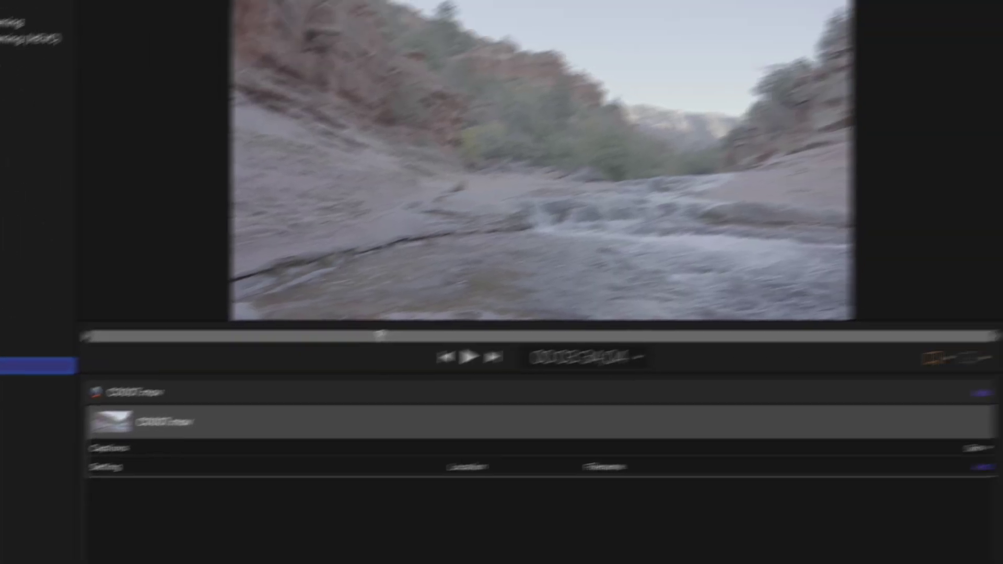
# Step: Load the first Leeming LUT .cube file from LUT PACKS as the preset's Custom LUT
pyautogui.click(868, 38)
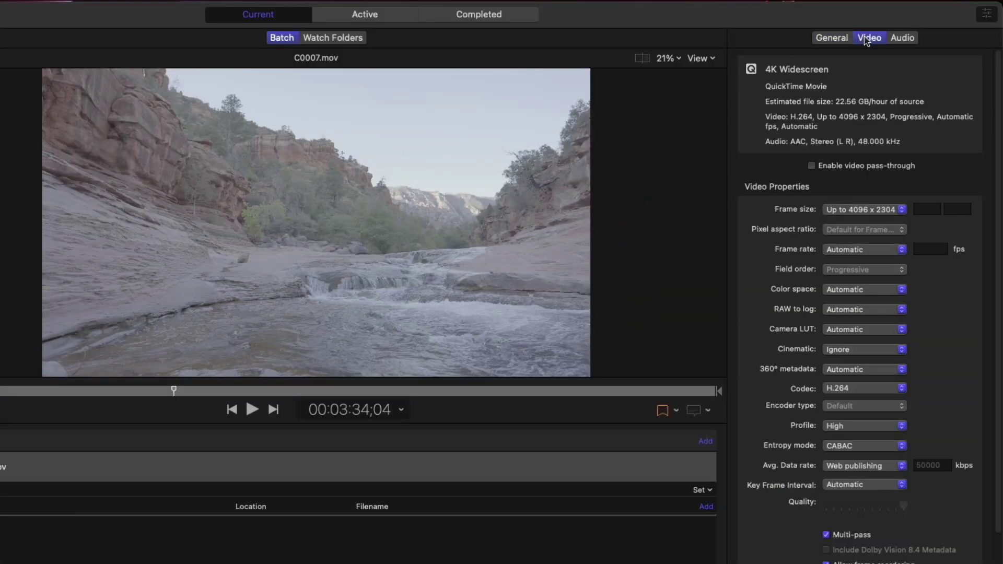
pyautogui.click(852, 329)
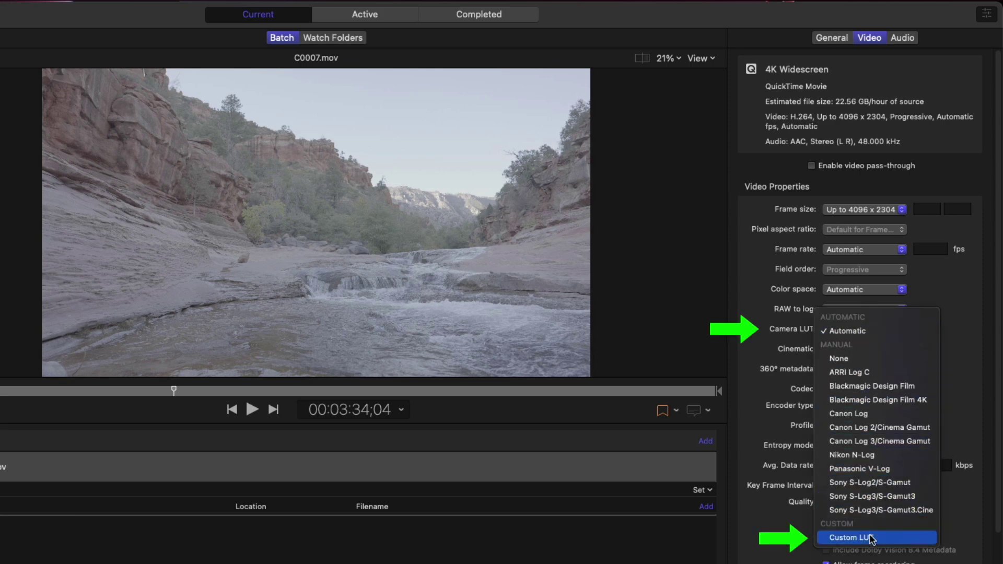
pyautogui.click(871, 538)
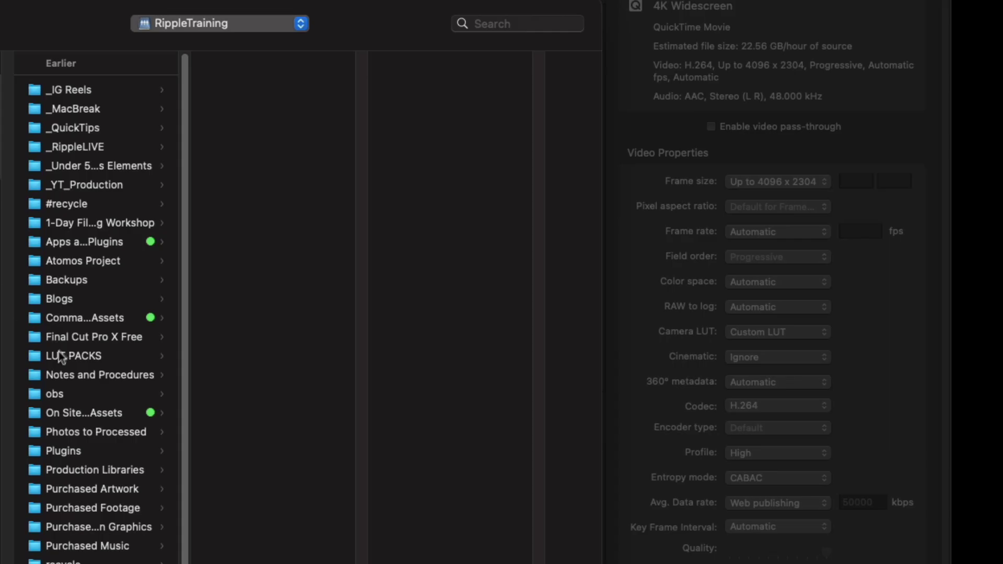
pyautogui.click(73, 356)
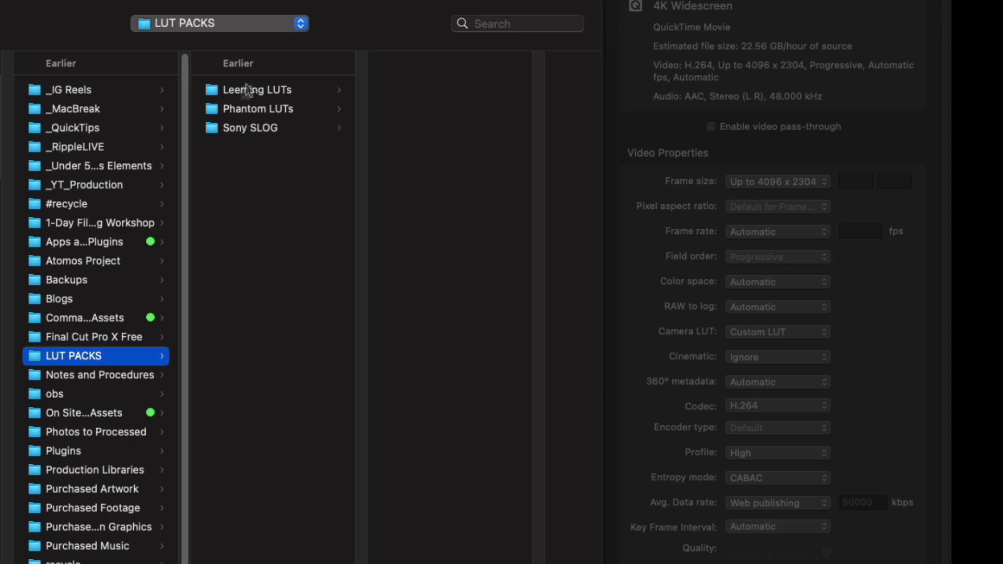
pyautogui.click(254, 90)
pyautogui.click(453, 90)
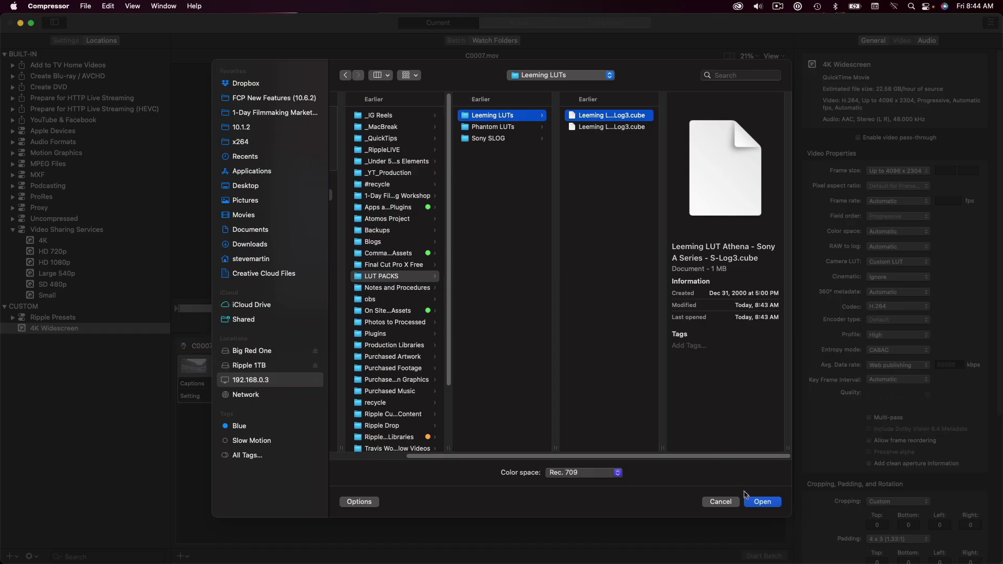
pyautogui.click(761, 503)
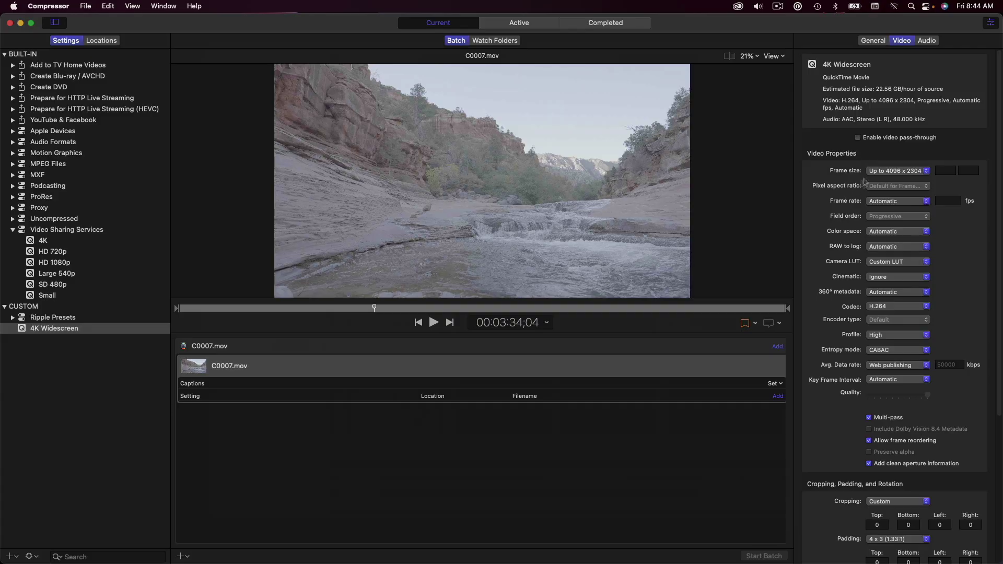
# Step: Set the frame size to Custom 2.35:1 with a width of 3840, giving 3840 x 1634
pyautogui.click(884, 171)
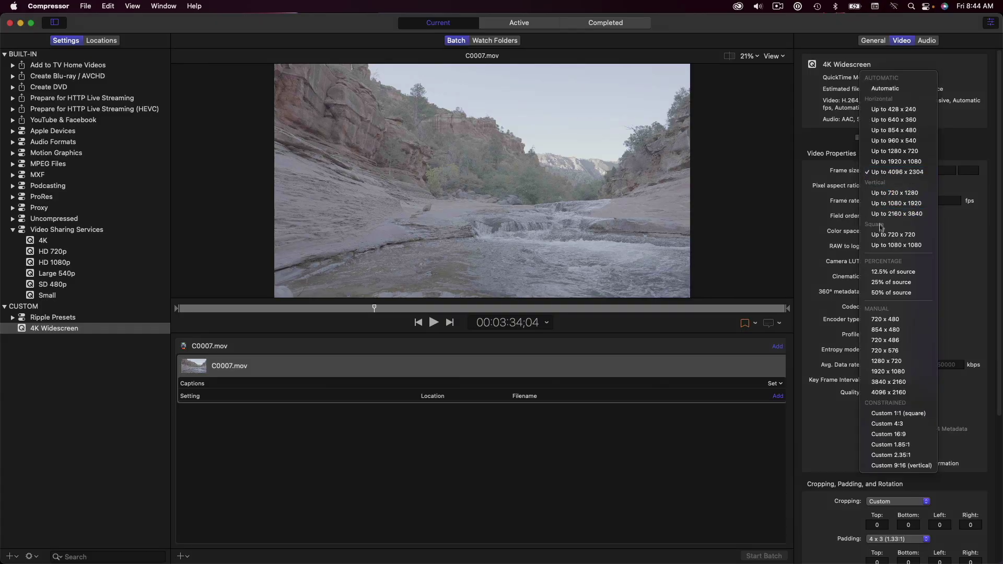
pyautogui.click(891, 456)
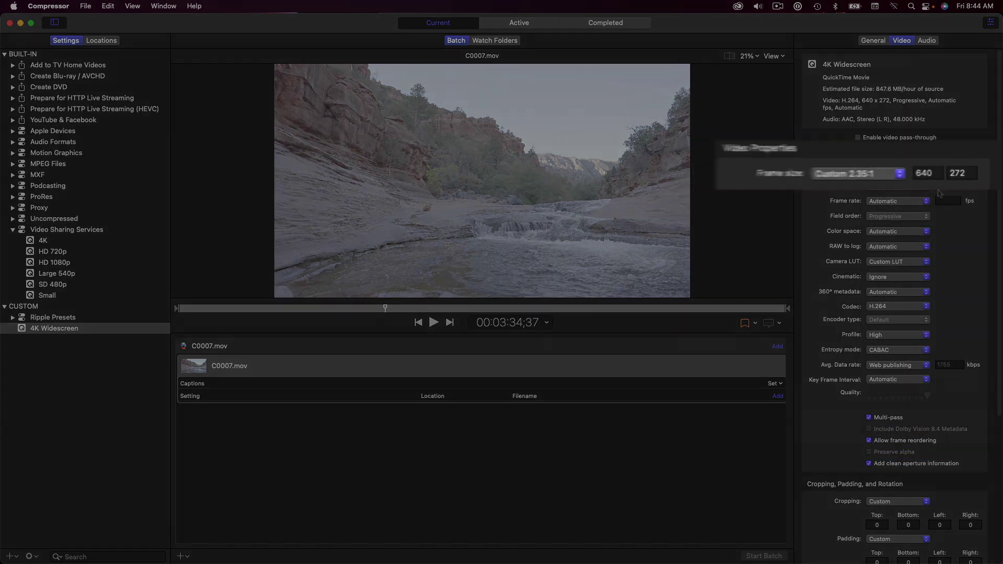
pyautogui.click(944, 171)
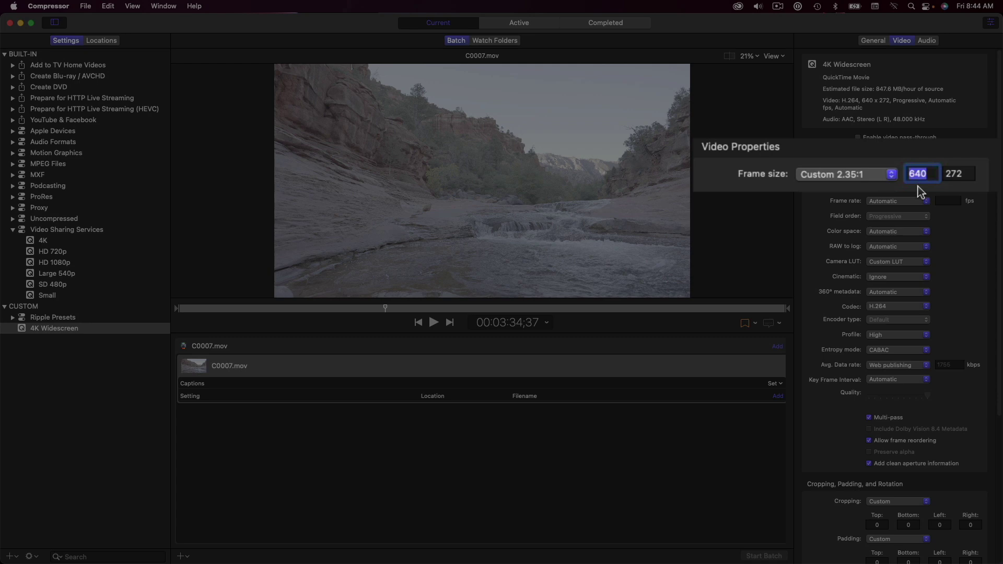
pyautogui.write('3840')
pyautogui.press('Tab')
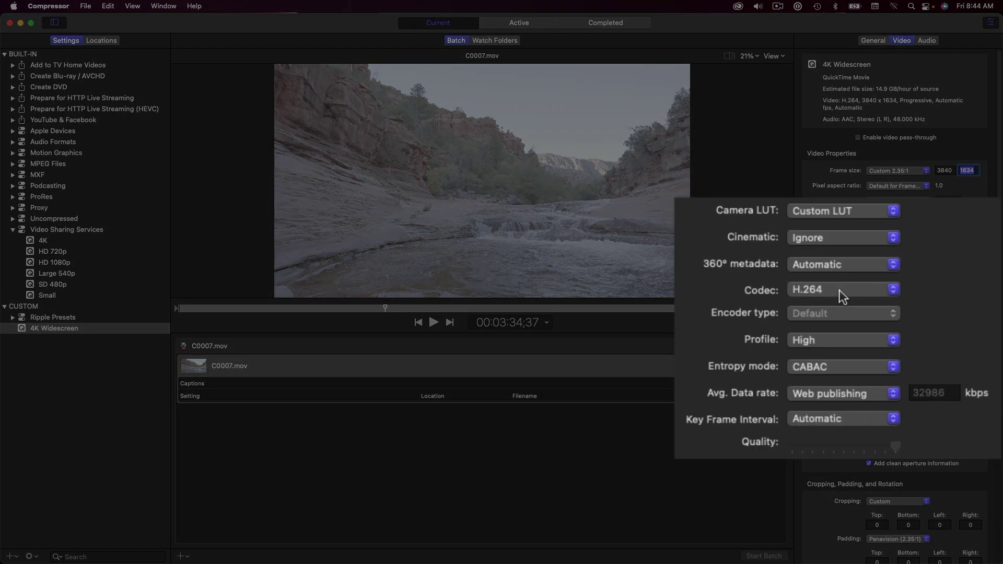
# Step: Switch the 4K Widescreen codec to HEVC with the 10-Bit Color (4:2:2) profile
pyautogui.click(894, 306)
pyautogui.click(842, 308)
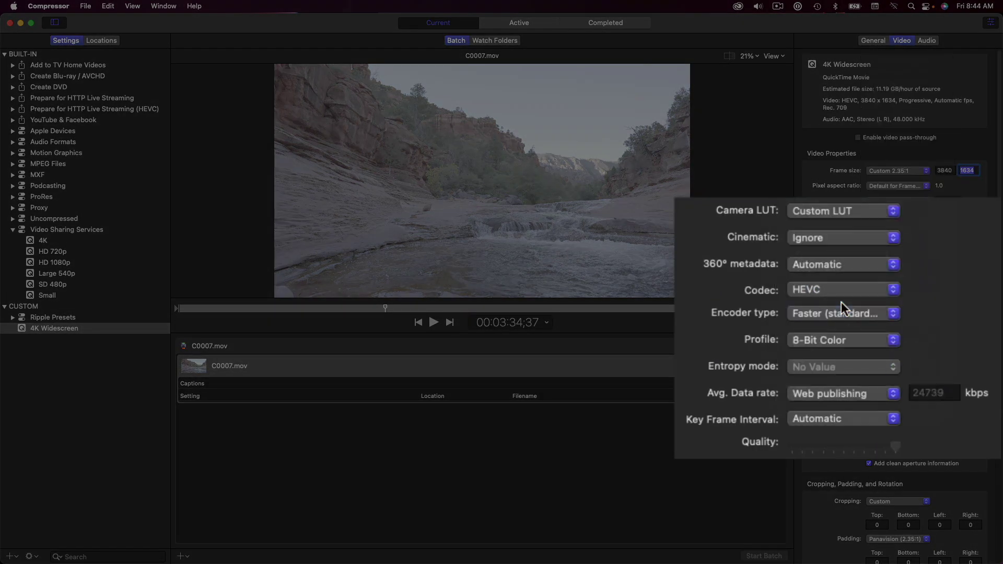
pyautogui.click(853, 337)
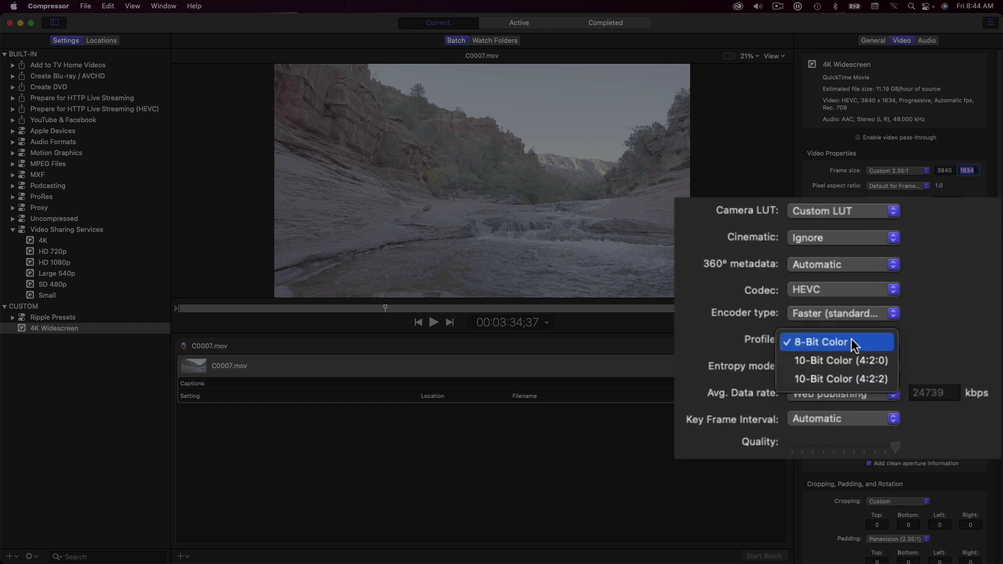
pyautogui.click(858, 377)
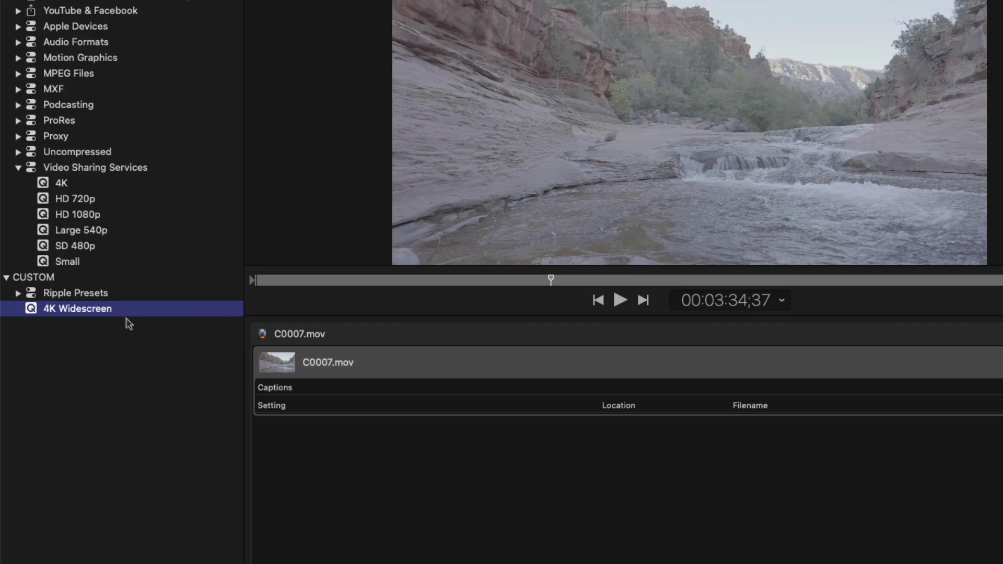
# Step: Add the 4K Widescreen preset to the C0007.mov job and set the preview to Source and Output
pyautogui.moveTo(86, 330); pyautogui.dragTo(410, 374)
pyautogui.moveTo(594, 362); pyautogui.dragTo(595, 363)
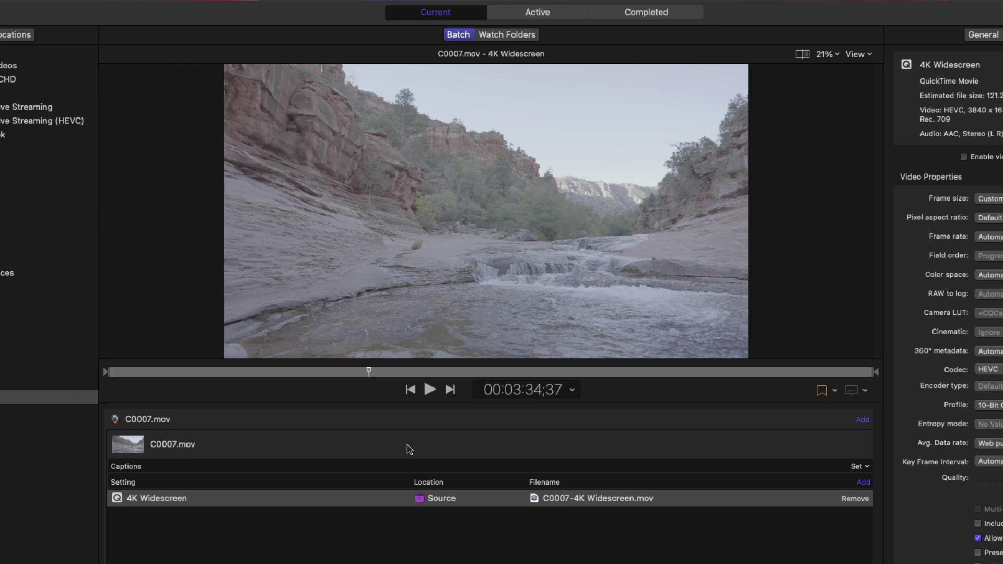
pyautogui.click(865, 54)
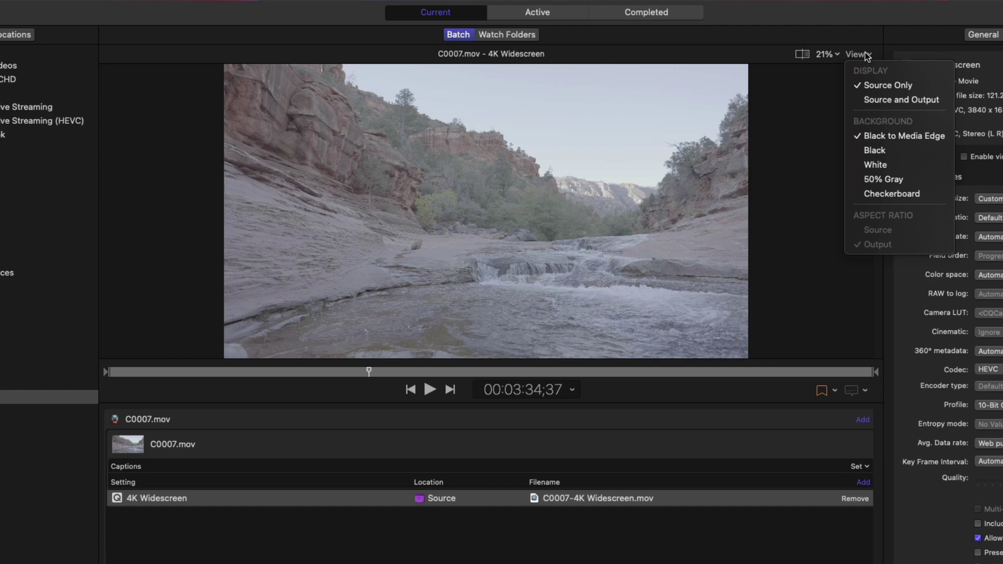
pyautogui.click(870, 100)
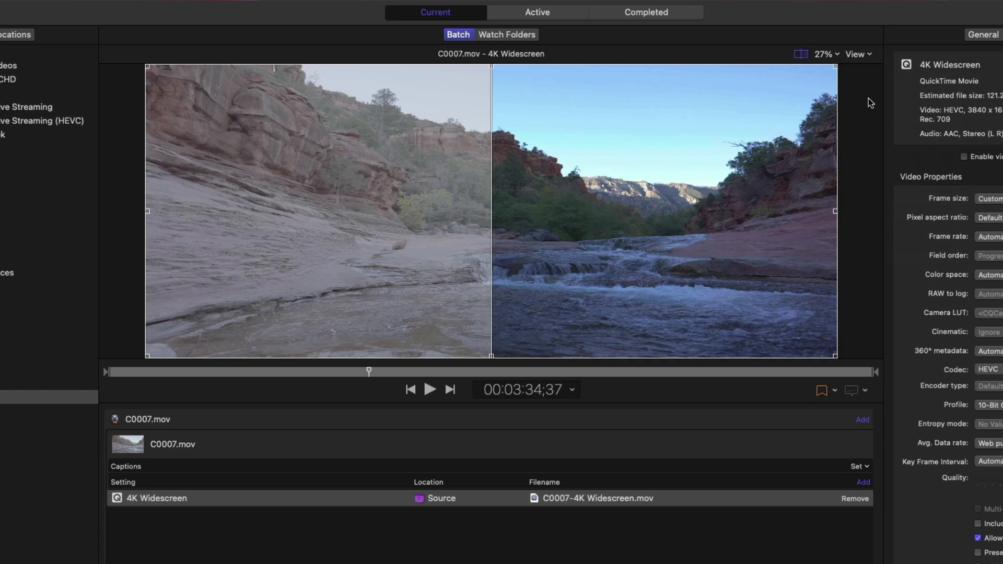
pyautogui.click(867, 55)
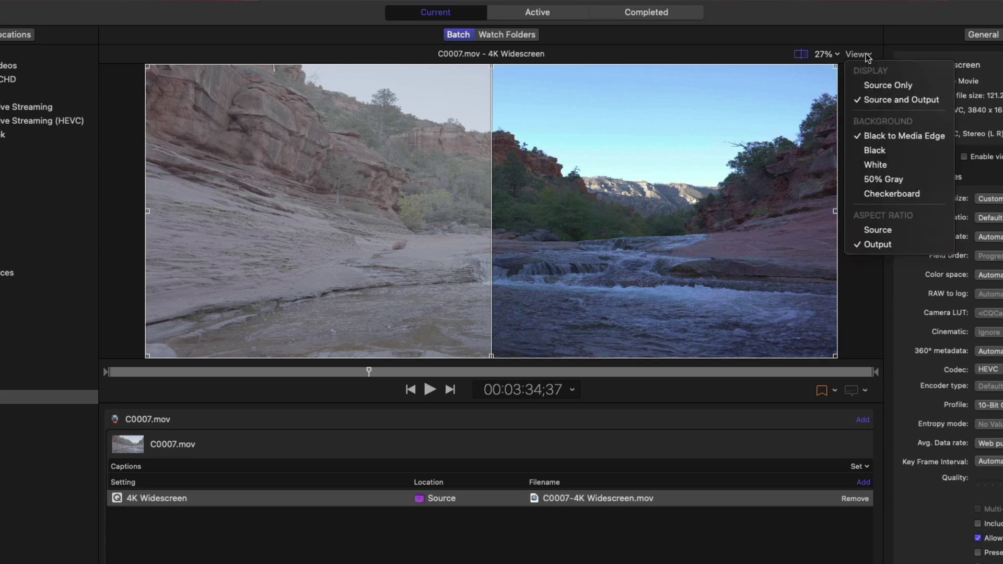
pyautogui.click(870, 231)
pyautogui.click(858, 54)
pyautogui.click(865, 244)
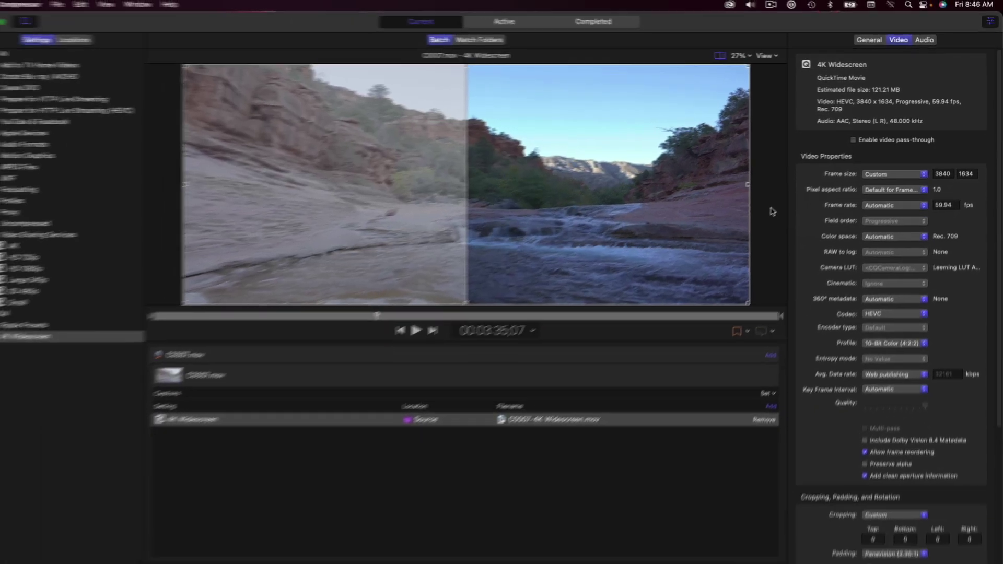
# Step: Remove the 4K Widescreen output from C0007.mov and reset the preset's frame size to Automatic
pyautogui.press('Delete')
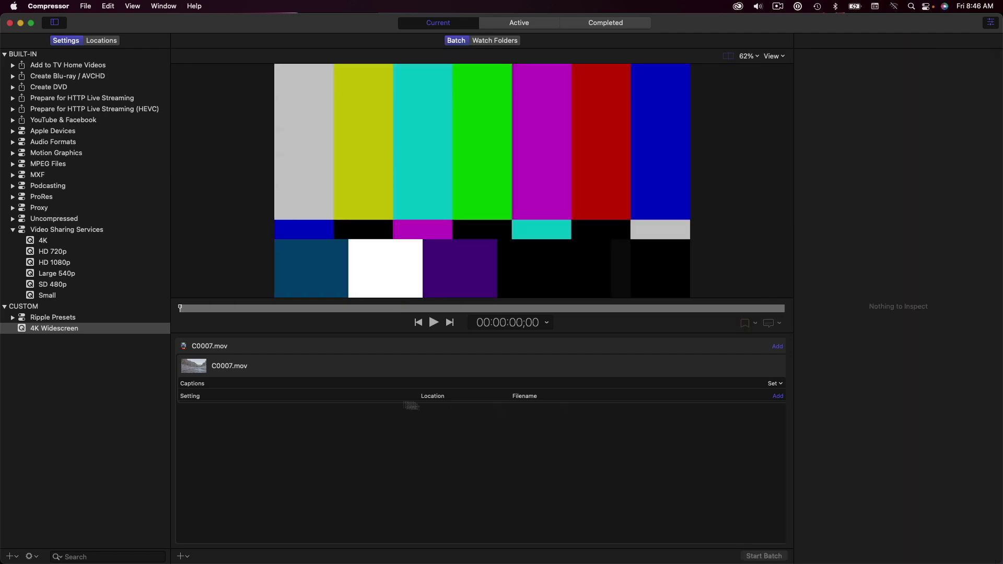
pyautogui.click(64, 330)
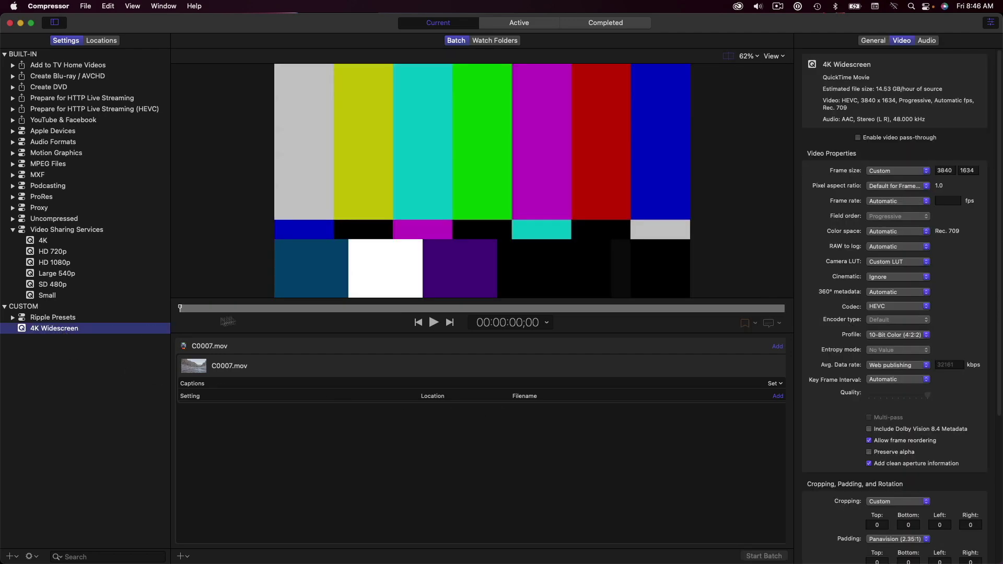
pyautogui.click(888, 175)
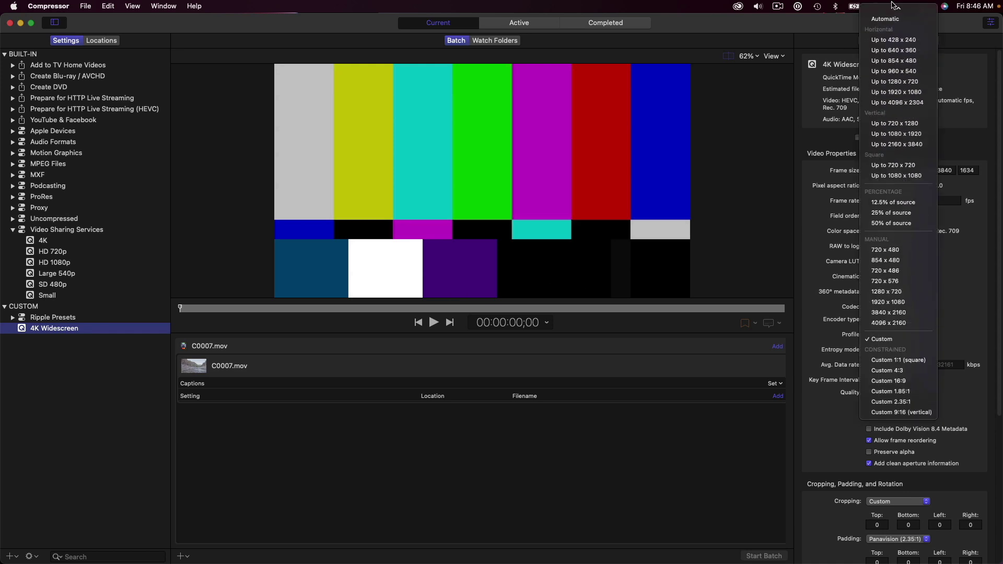
pyautogui.click(891, 21)
pyautogui.scroll(-2, 939, 296)
pyautogui.scroll(-5, 938, 296)
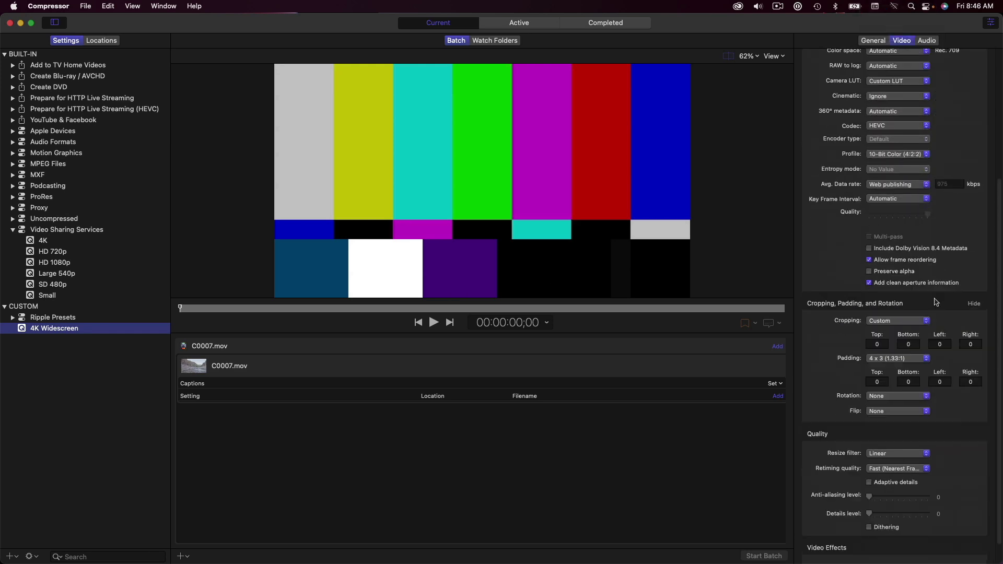
# Step: Crop to Panavision (2.35:1), reapply the preset to C0007.mov, and compare using the split divider
pyautogui.click(909, 321)
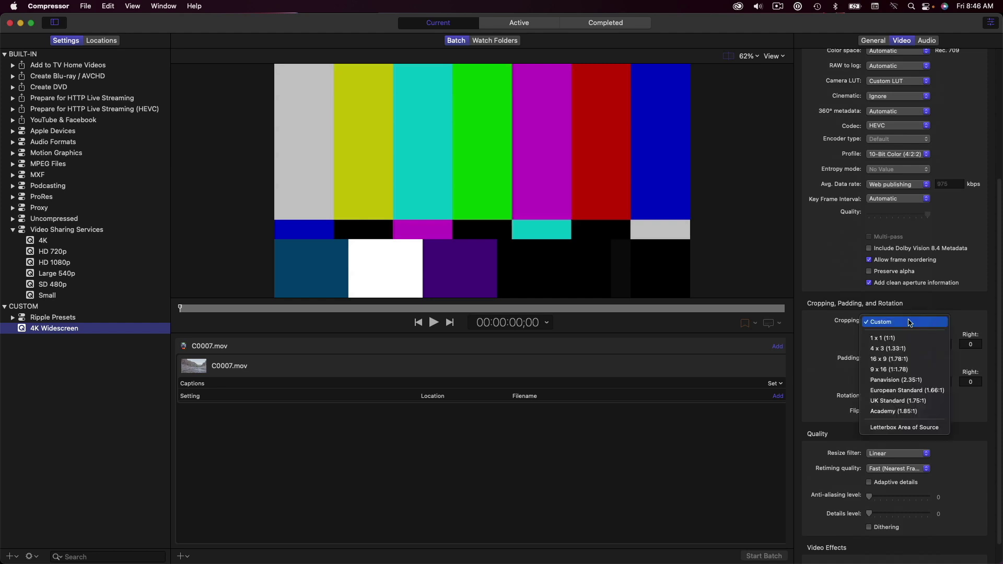
pyautogui.click(918, 380)
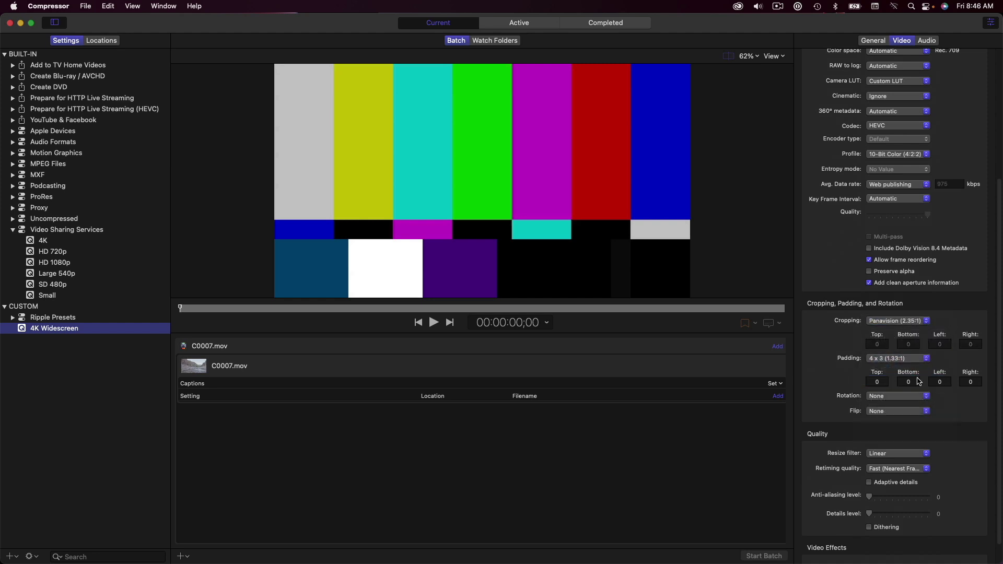
pyautogui.moveTo(55, 328); pyautogui.dragTo(380, 370)
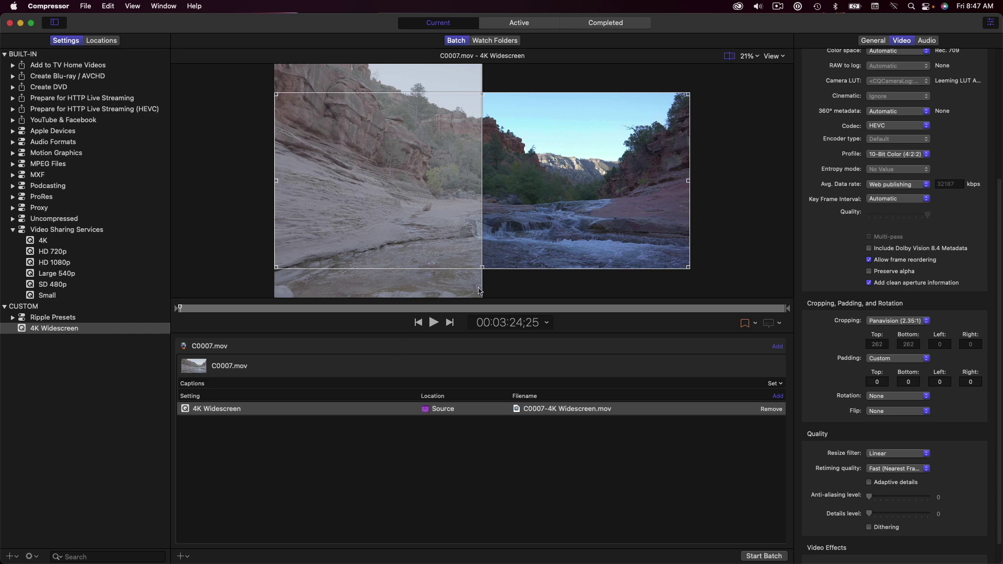
pyautogui.moveTo(480, 291)
pyautogui.mouseDown()
pyautogui.moveTo(417, 293)
pyautogui.moveTo(638, 294)
pyautogui.moveTo(342, 293)
pyautogui.moveTo(574, 292)
pyautogui.moveTo(442, 284)
pyautogui.moveTo(540, 286)
pyautogui.moveTo(472, 286)
pyautogui.moveTo(485, 288)
pyautogui.mouseUp()
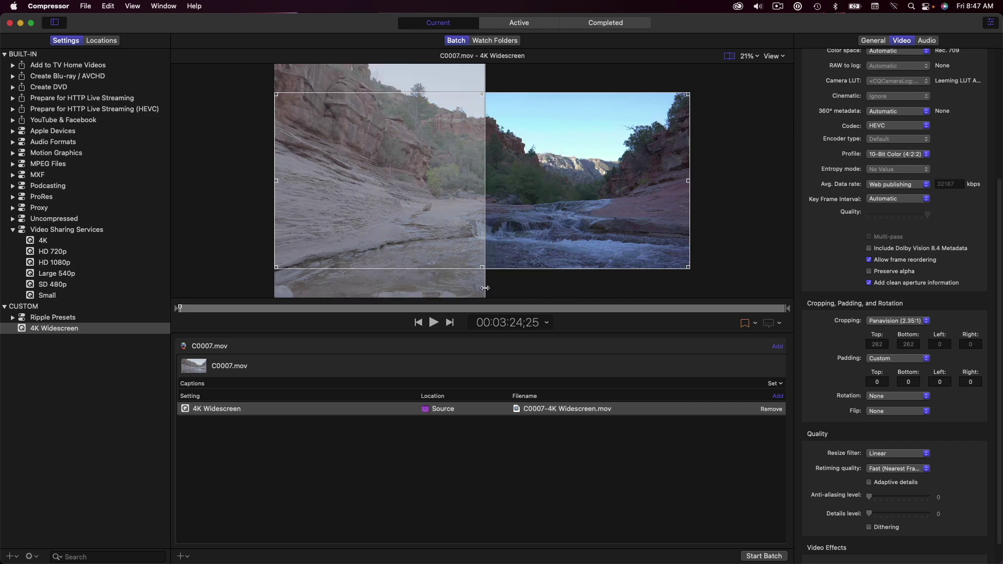
# Step: Try a Checkerboard preview background, then settle on 50% Gray
pyautogui.click(772, 56)
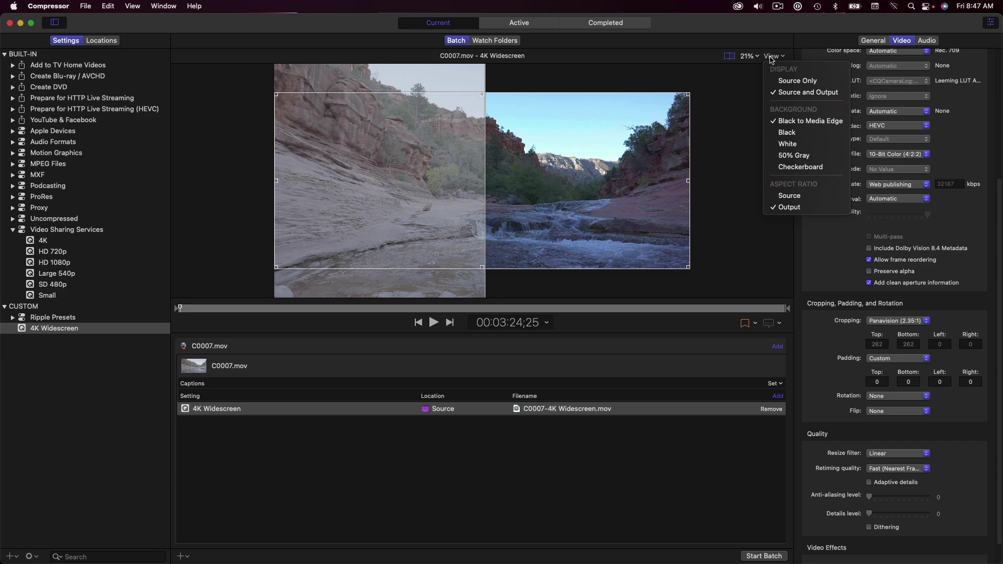
pyautogui.click(778, 167)
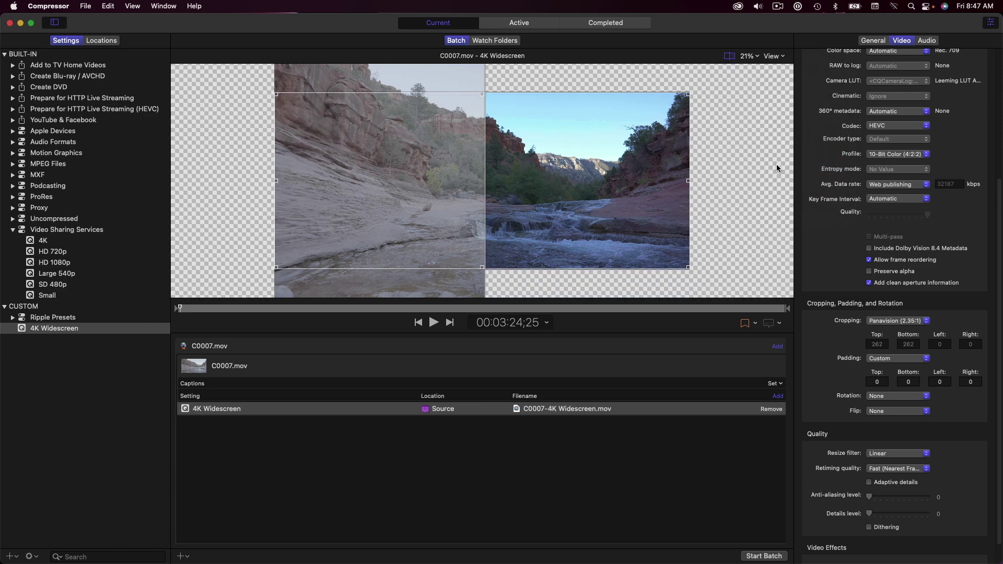
pyautogui.click(773, 56)
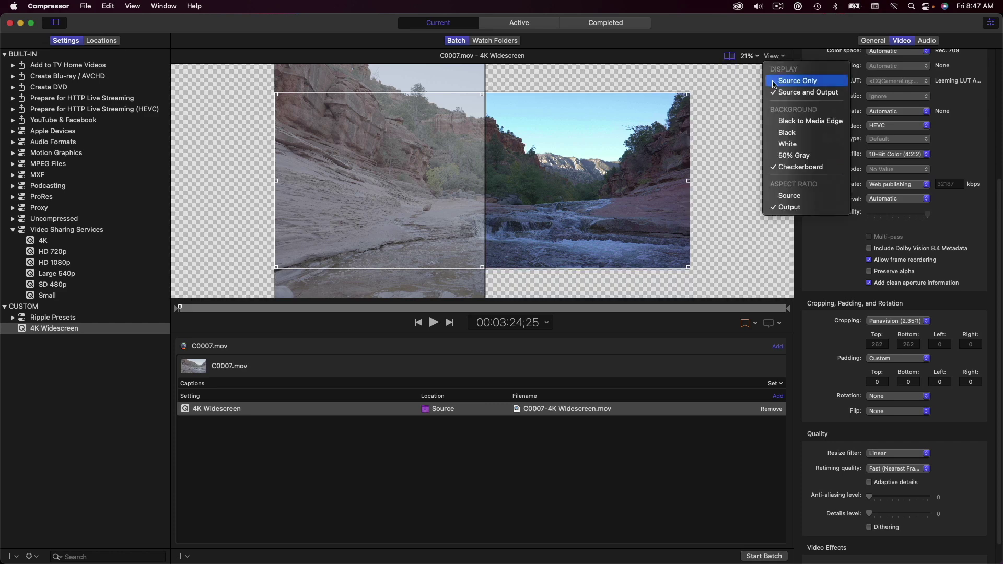
pyautogui.click(773, 156)
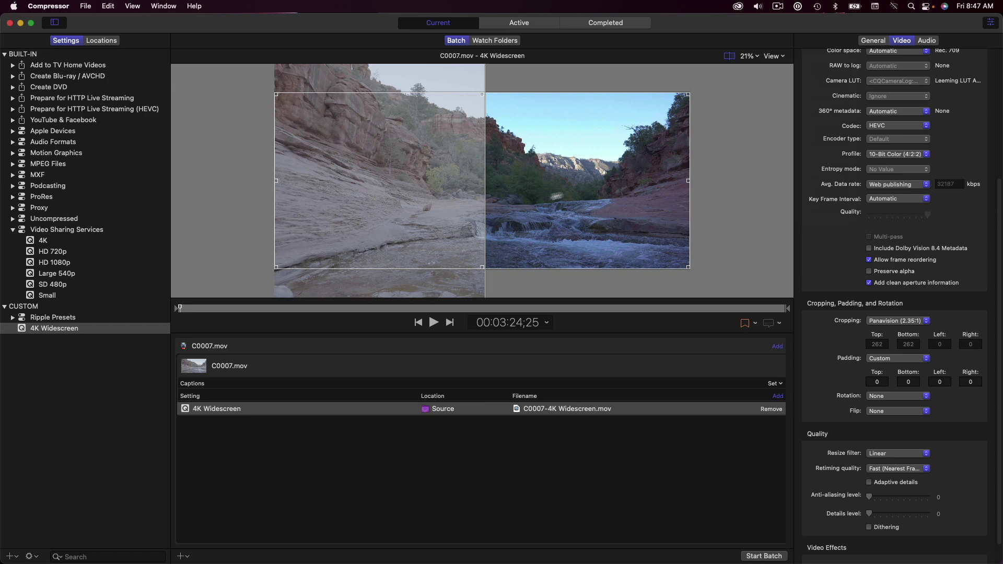
# Step: Duplicate the 4K Widescreen preset and name the copy 4K Square
pyautogui.click(106, 331)
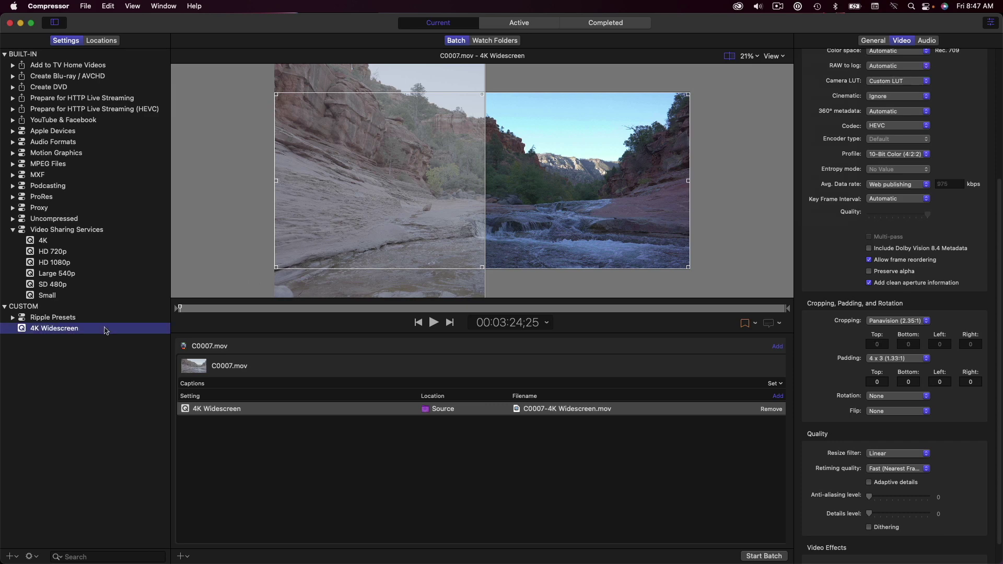
pyautogui.rightClick(107, 330)
pyautogui.click(120, 334)
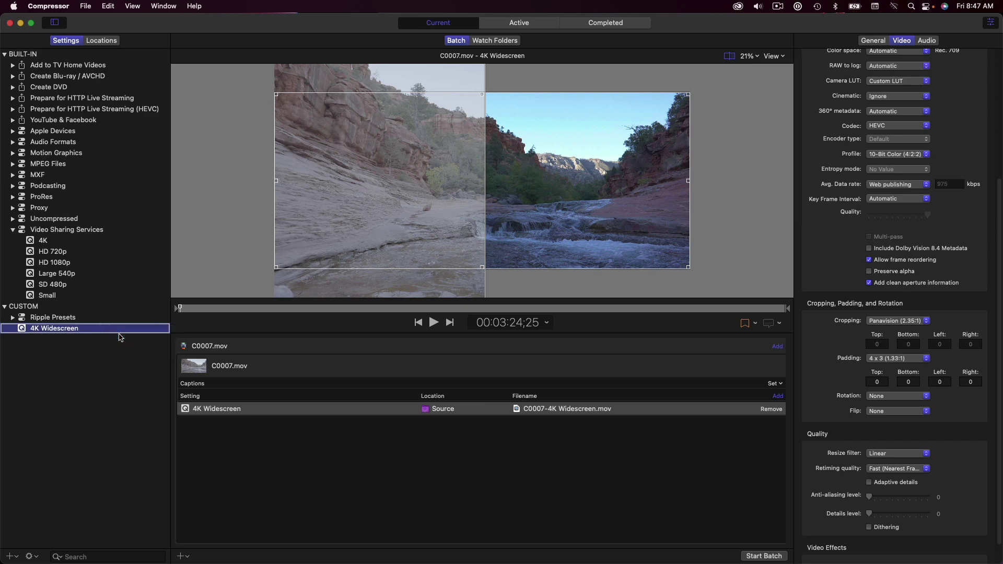
pyautogui.write('4K Square')
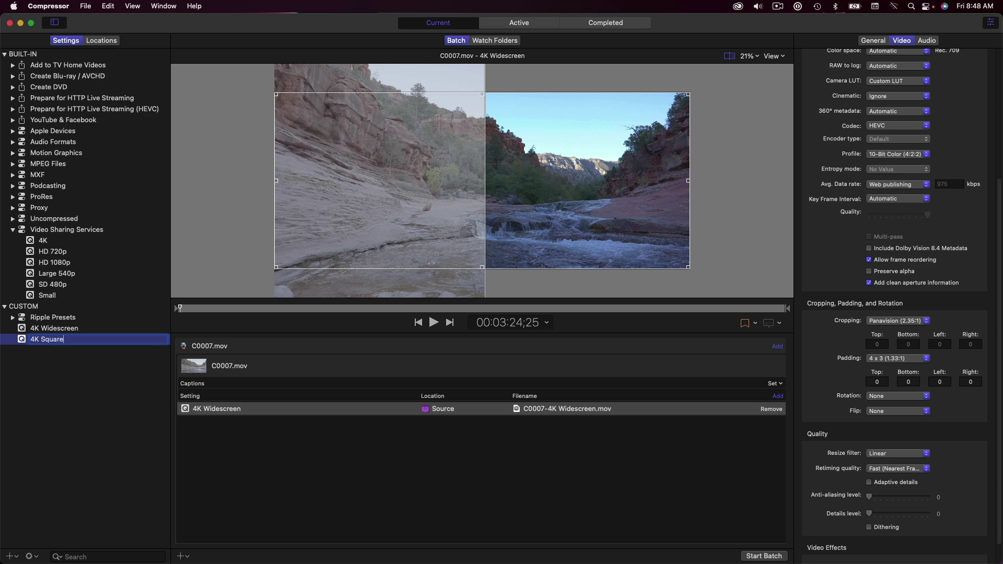
pyautogui.press('Return')
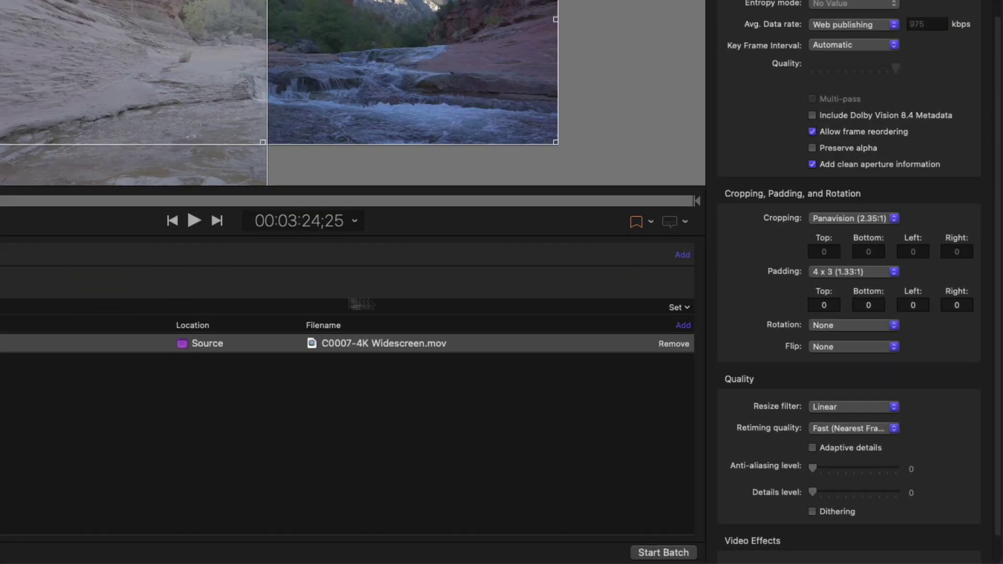
# Step: Set 4K Square's cropping to 1 x 1 (1:1) and apply it to C0007.mov
pyautogui.click(833, 240)
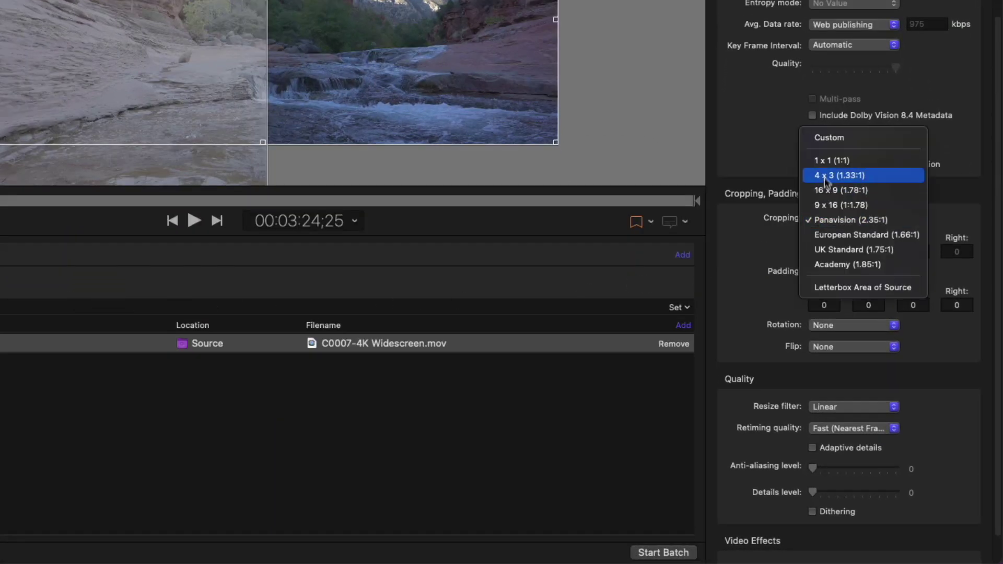
pyautogui.click(825, 161)
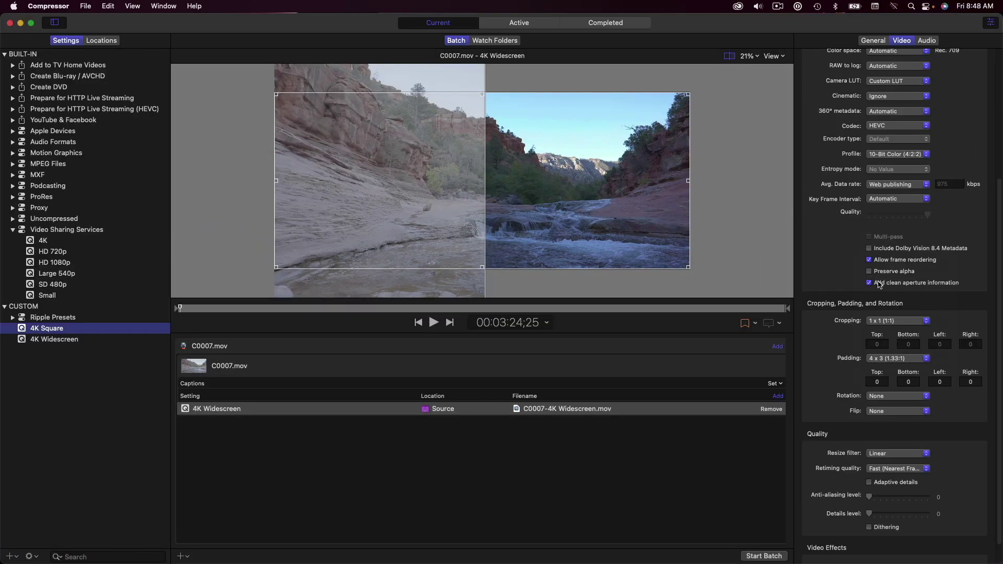
pyautogui.moveTo(83, 329); pyautogui.dragTo(355, 368)
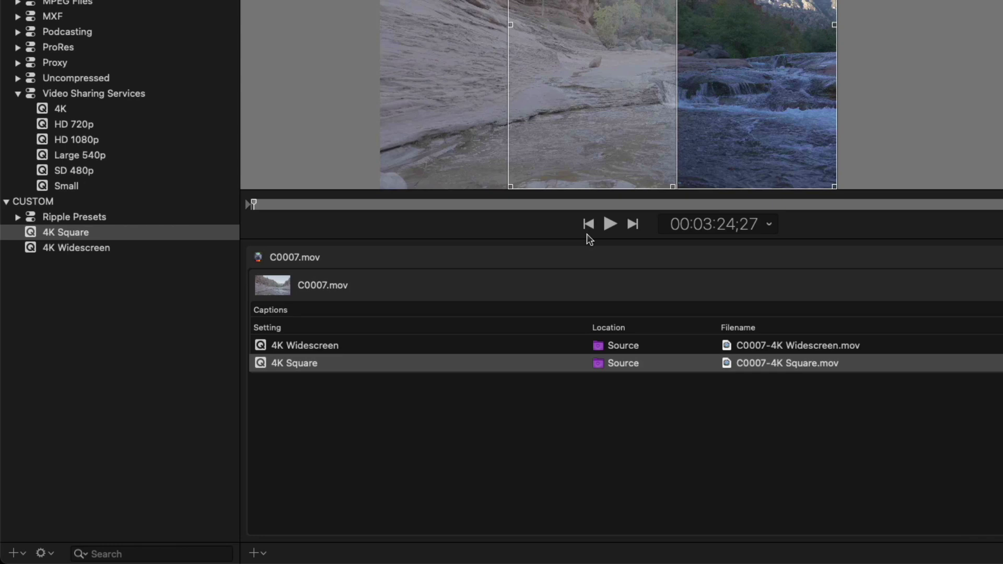
# Step: Create a Wide & Square preset group and move 4K Square and 4K Widescreen into it
pyautogui.click(14, 554)
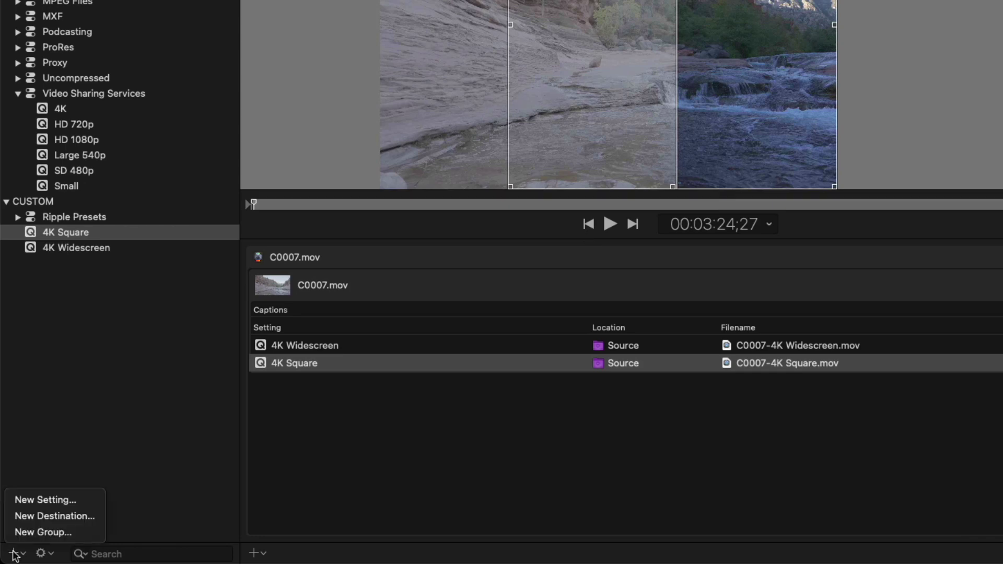
pyautogui.click(27, 533)
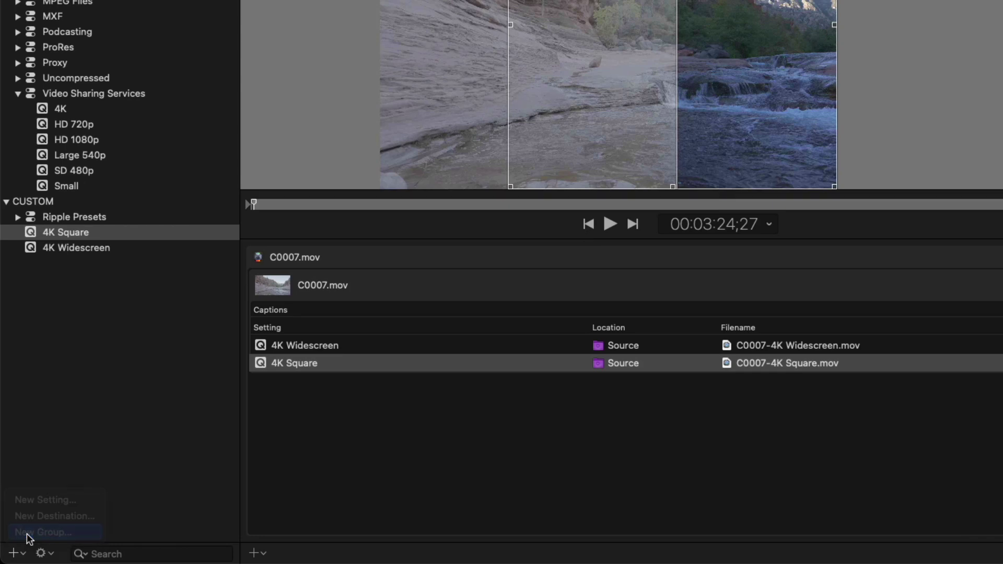
pyautogui.write('Wide & Square')
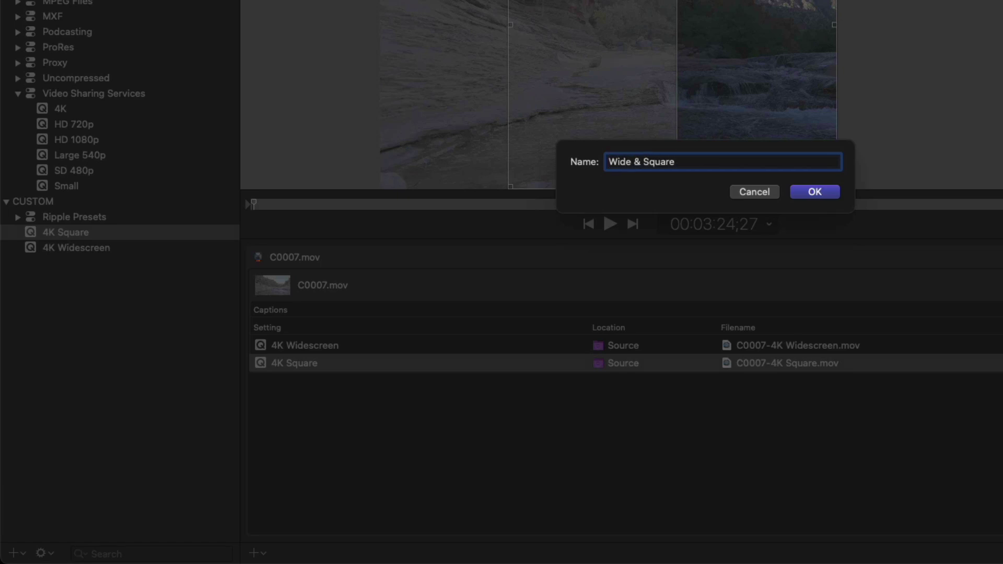
pyautogui.press('Return')
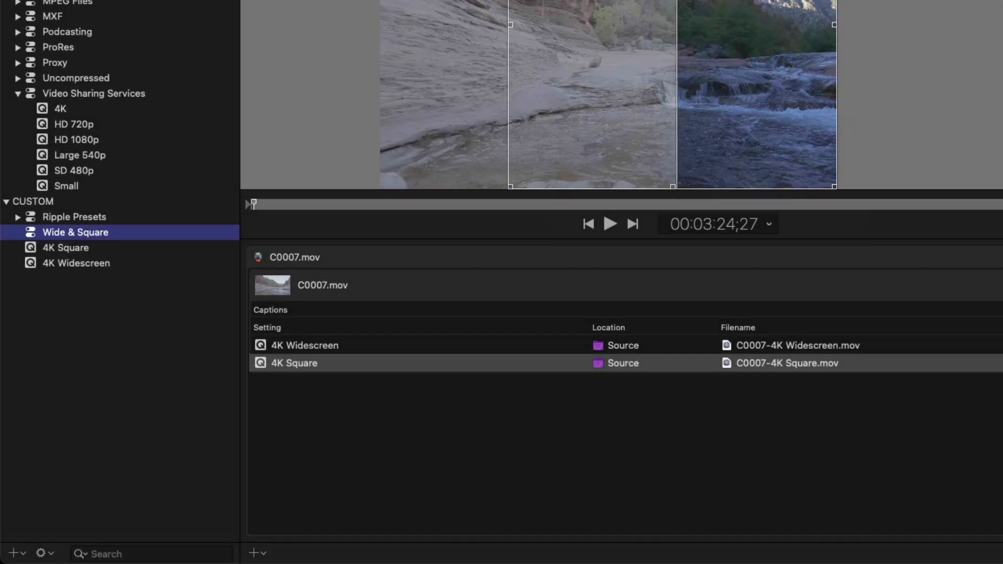
pyautogui.click(65, 247)
pyautogui.keyDown('shift'); pyautogui.click(76, 263); pyautogui.keyUp('shift')
pyautogui.moveTo(77, 263); pyautogui.dragTo(62, 237)
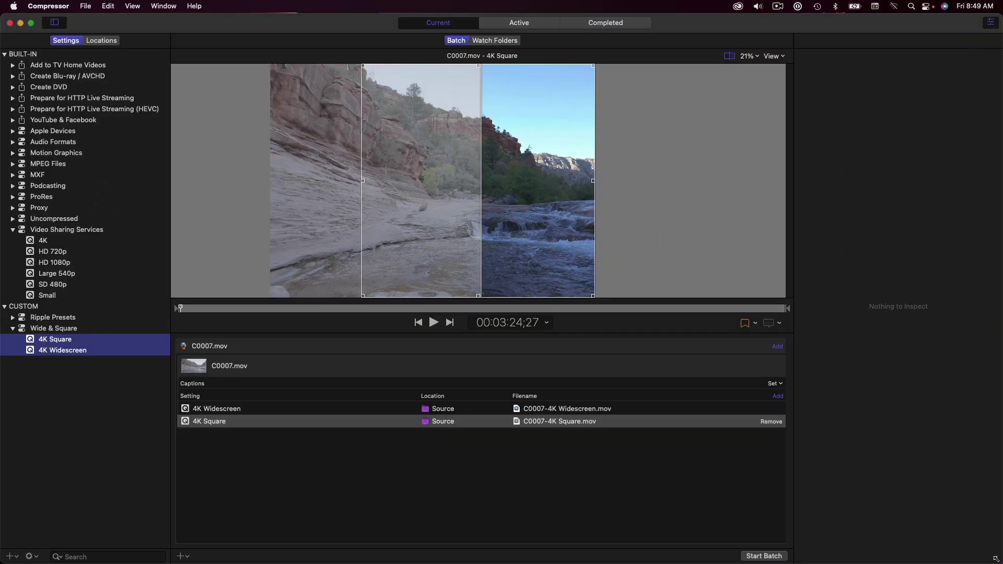
# Step: Add C0006.mov from the desktop to the batch, apply the Wide & Square group, and start encoding
pyautogui.moveTo(995, 559); pyautogui.dragTo(834, 559)
pyautogui.click(880, 490)
pyautogui.moveTo(879, 490); pyautogui.dragTo(449, 474)
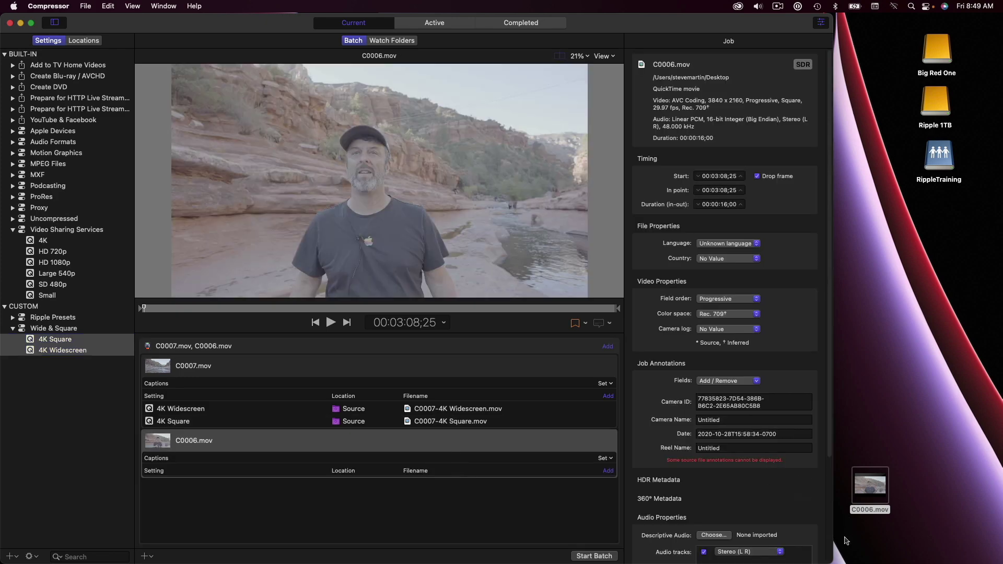
pyautogui.moveTo(833, 545); pyautogui.dragTo(1000, 547)
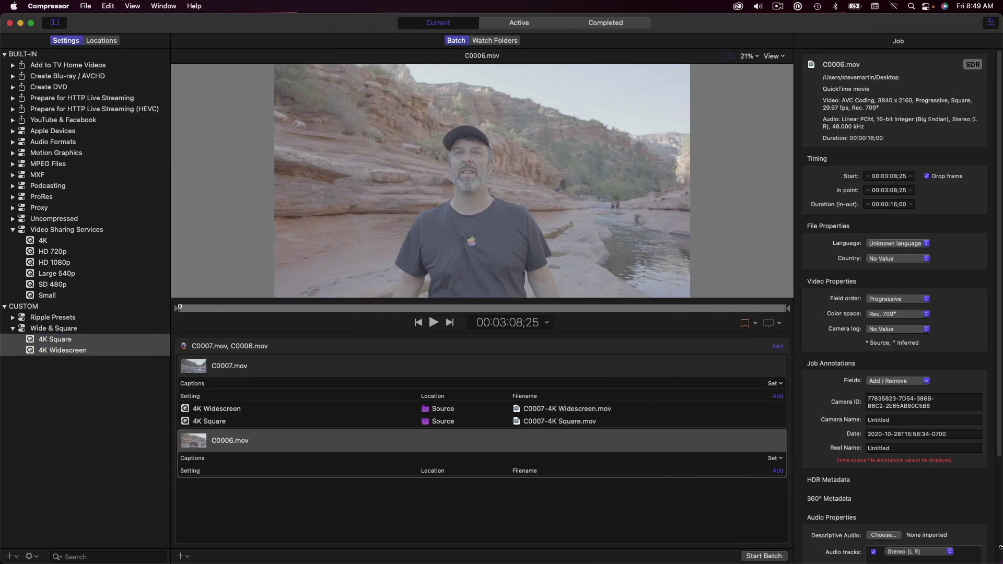
pyautogui.moveTo(54, 328); pyautogui.dragTo(314, 446)
pyautogui.click(381, 484)
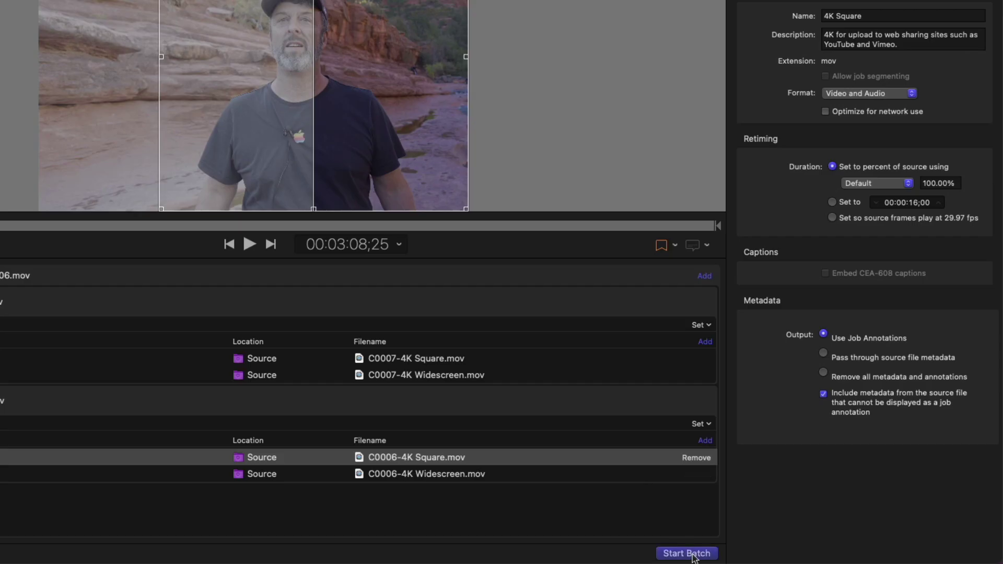
pyautogui.click(686, 553)
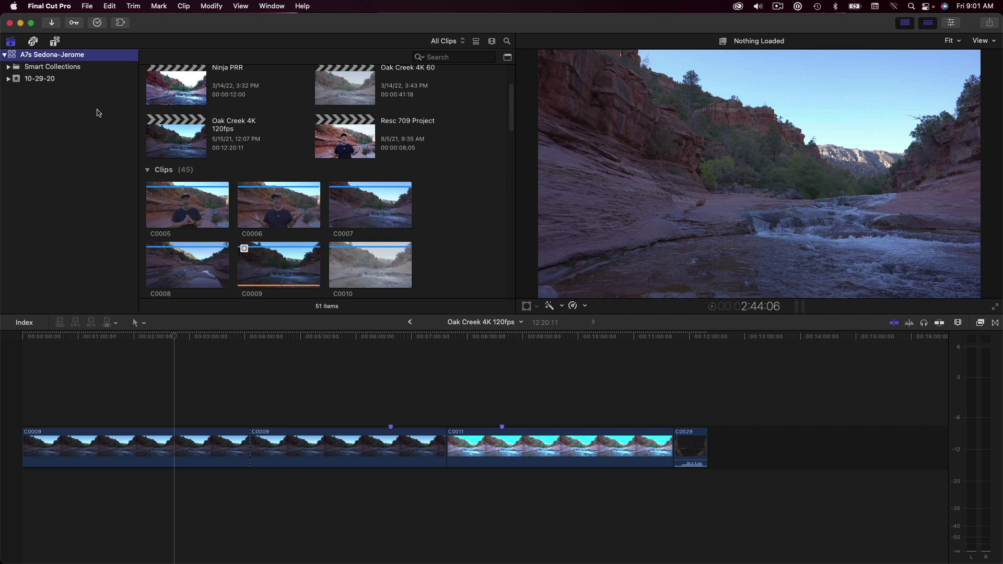
# Step: Add a Compressor destination using the Custom Wide & Square group and rename it Wide & Square
pyautogui.press('super+comma')
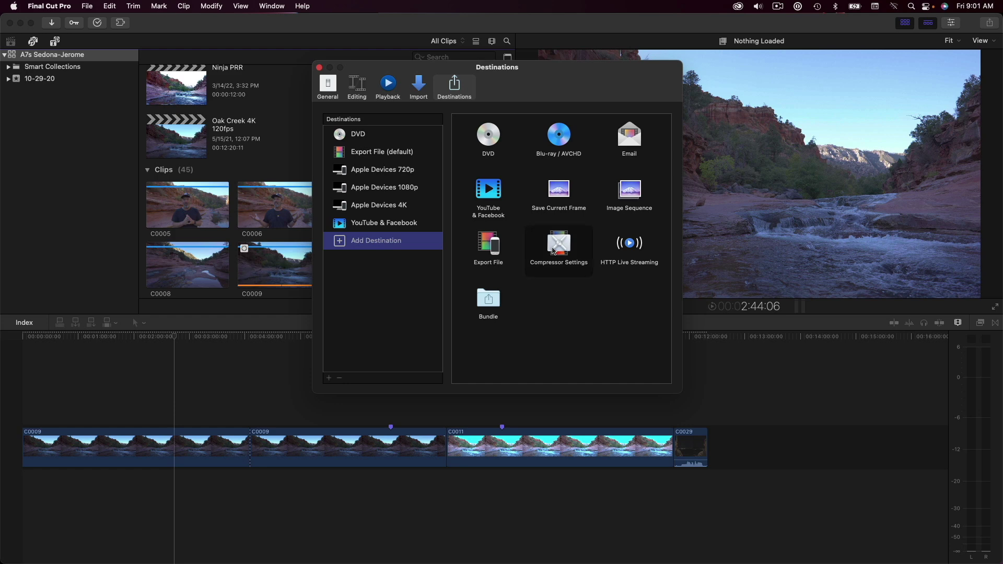
pyautogui.moveTo(558, 244); pyautogui.dragTo(374, 204)
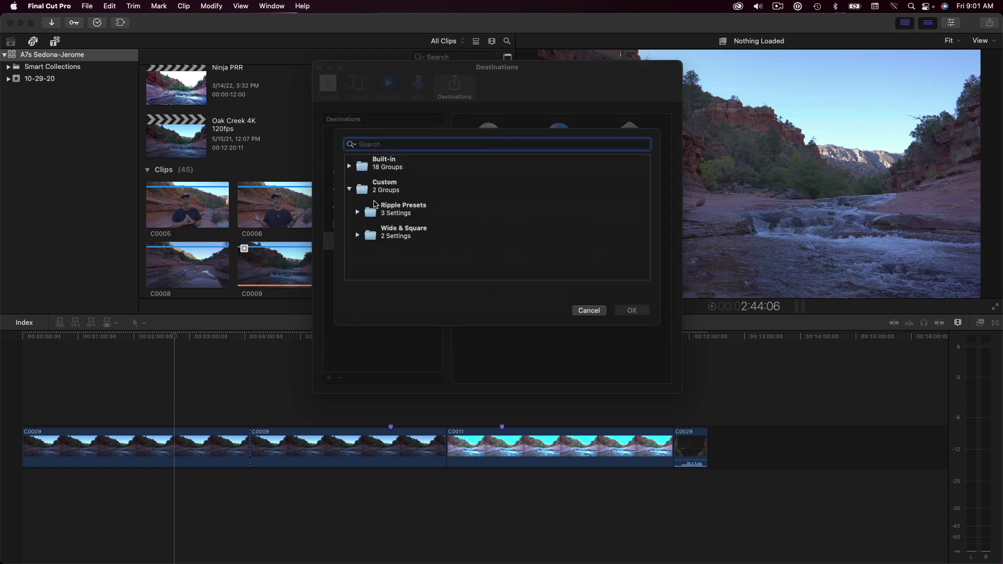
pyautogui.click(373, 236)
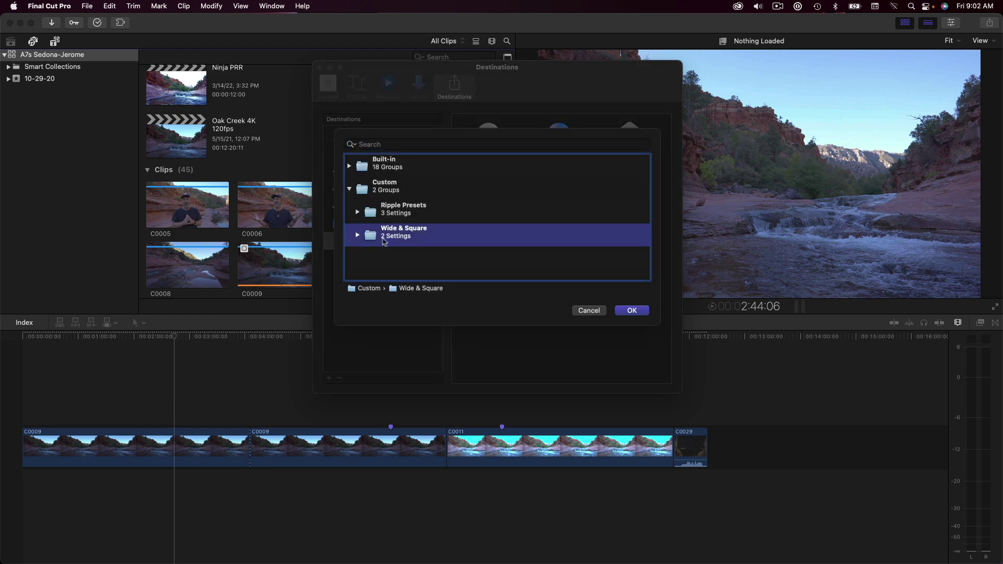
pyautogui.click(631, 311)
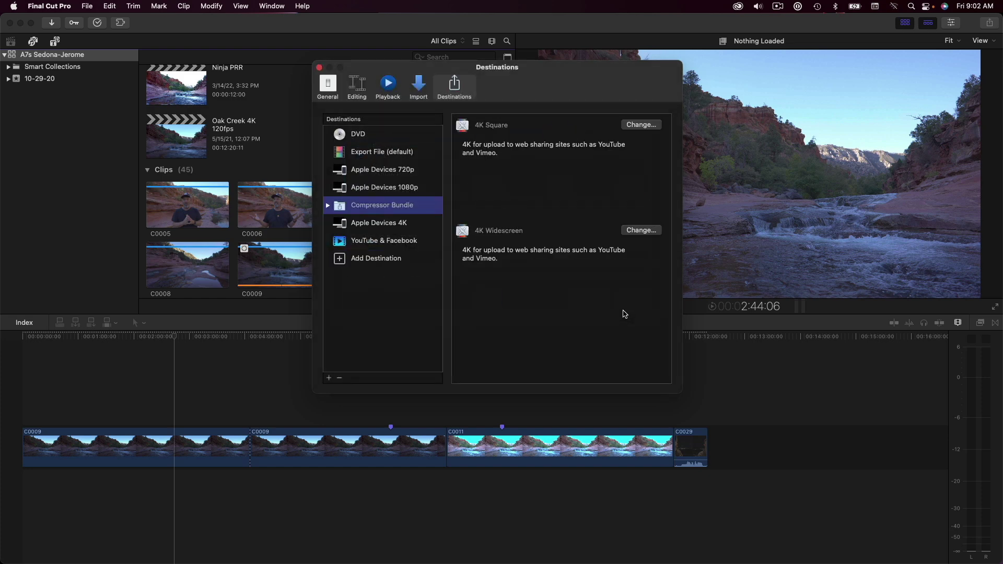
pyautogui.doubleClick(399, 207)
pyautogui.write('Wide ')
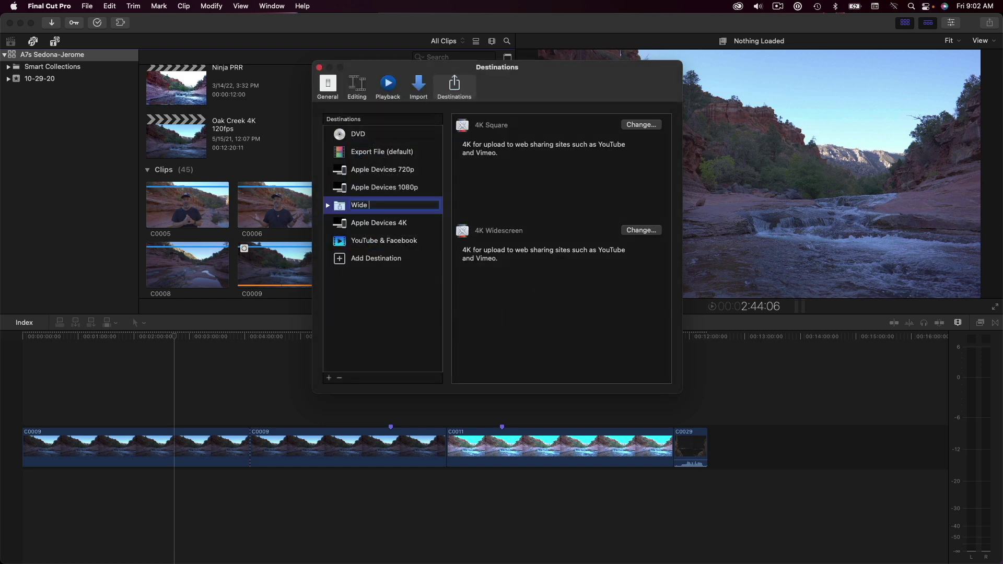
pyautogui.write('& Square')
pyautogui.press('Return')
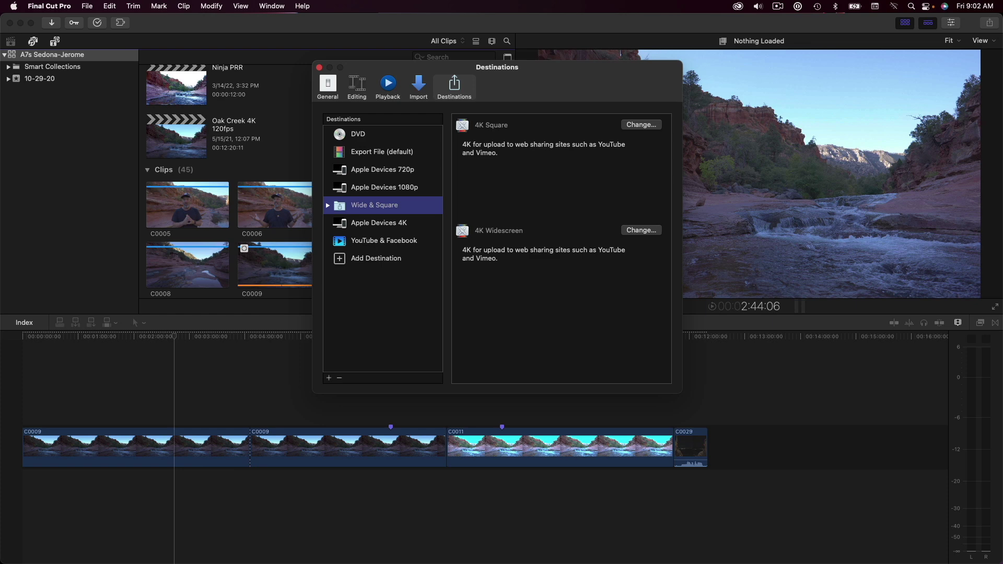
pyautogui.press('super+w')
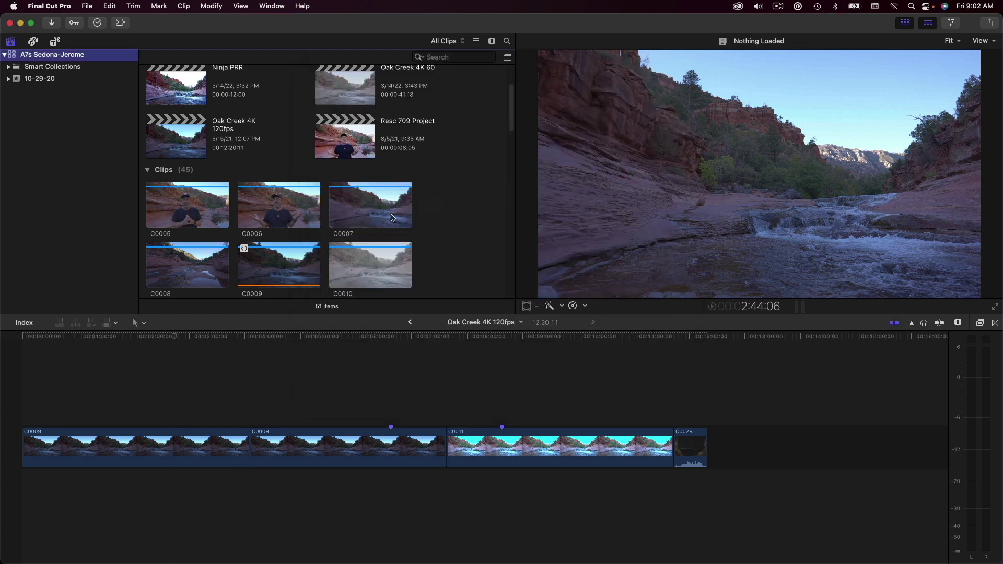
# Step: Share clips C0006 and C0007 to the Desktop via Wide & Square and check the completion notice
pyautogui.moveTo(453, 211); pyautogui.dragTo(300, 211)
pyautogui.click(89, 6)
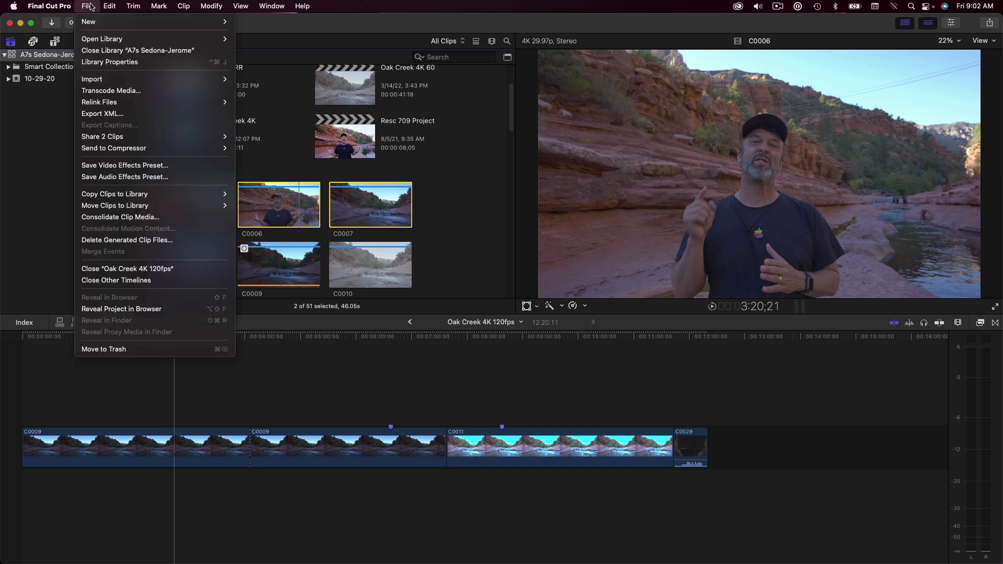
pyautogui.moveTo(106, 140)
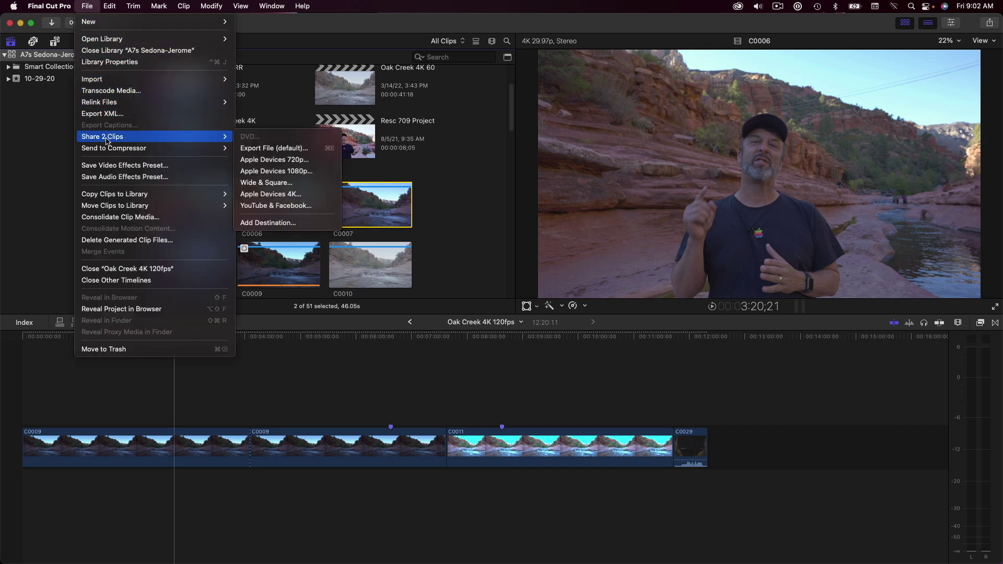
pyautogui.click(267, 184)
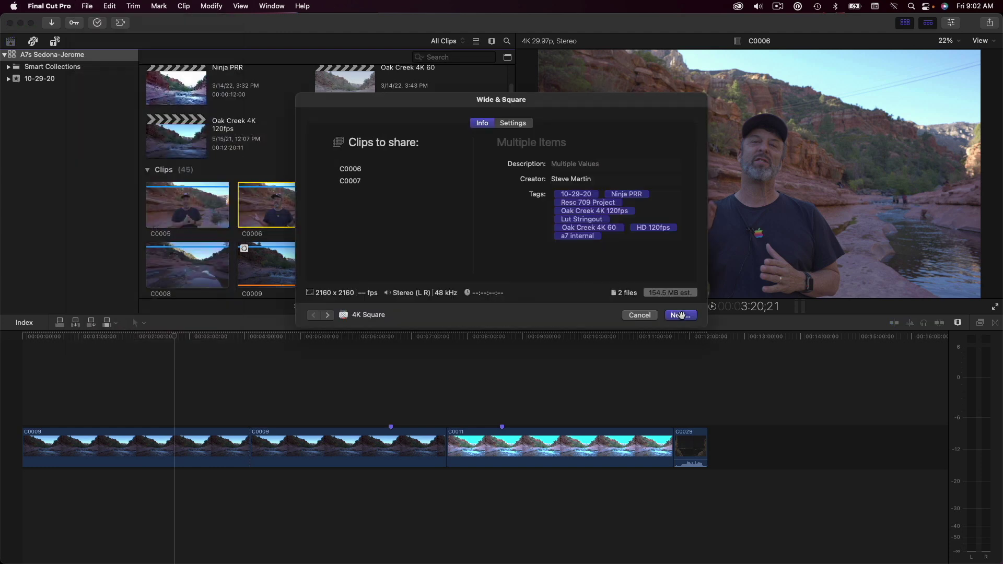
pyautogui.click(680, 315)
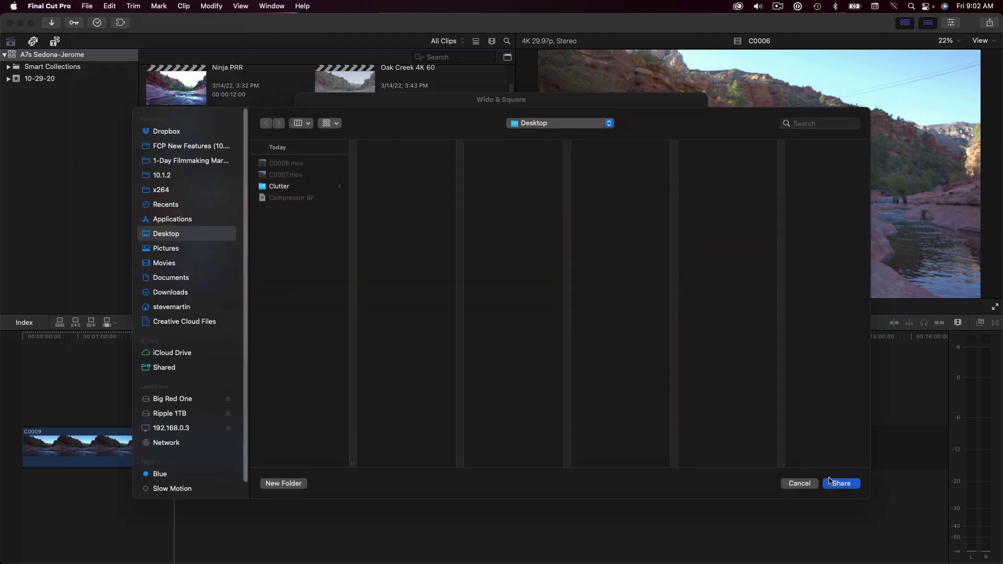
pyautogui.click(835, 483)
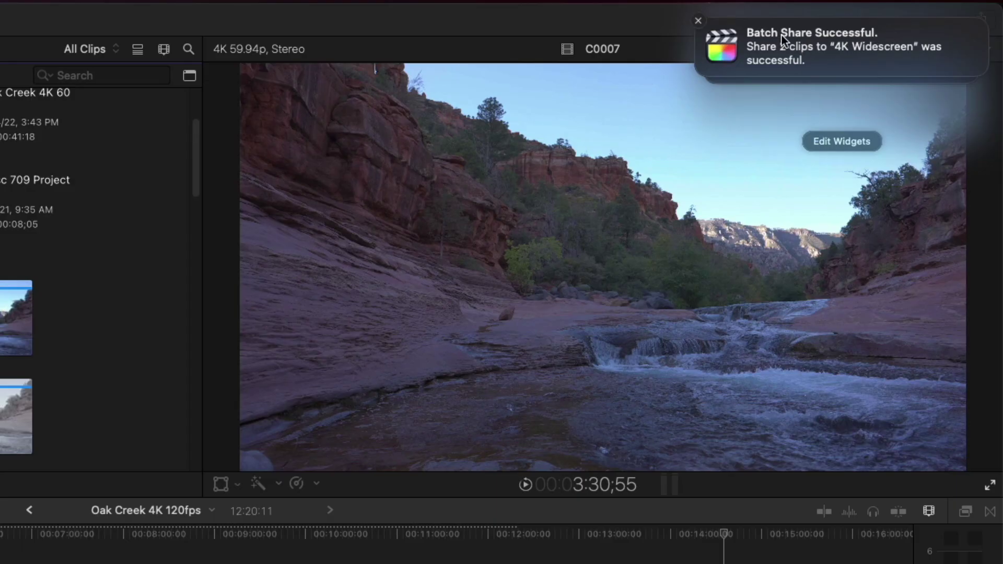
pyautogui.click(880, 36)
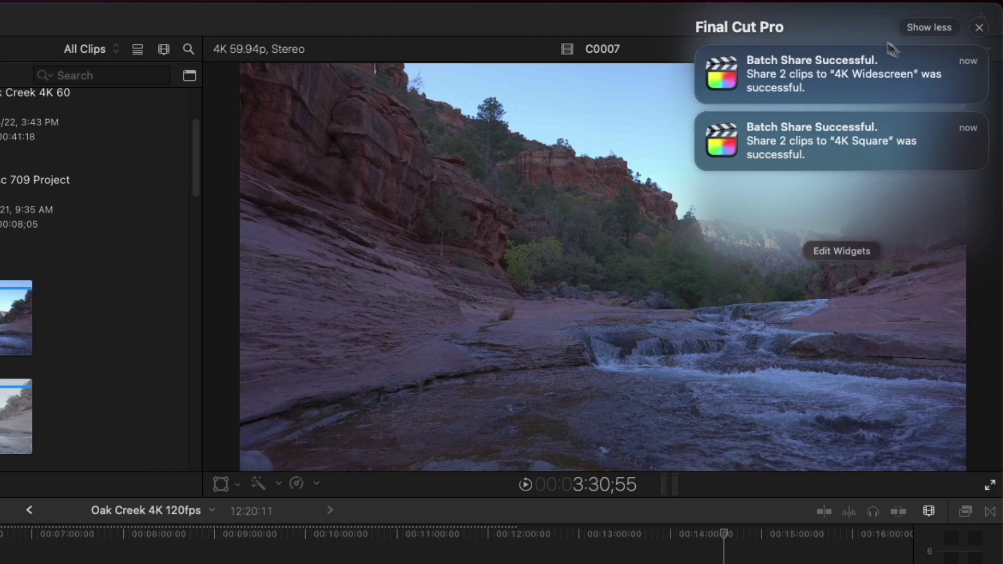
# Step: Reveal the exported files in Finder and Quick Look C0006 2.mov, C0006.mov, C0007 2.mov and C0007.mov
pyautogui.moveTo(923, 58)
pyautogui.click(951, 87)
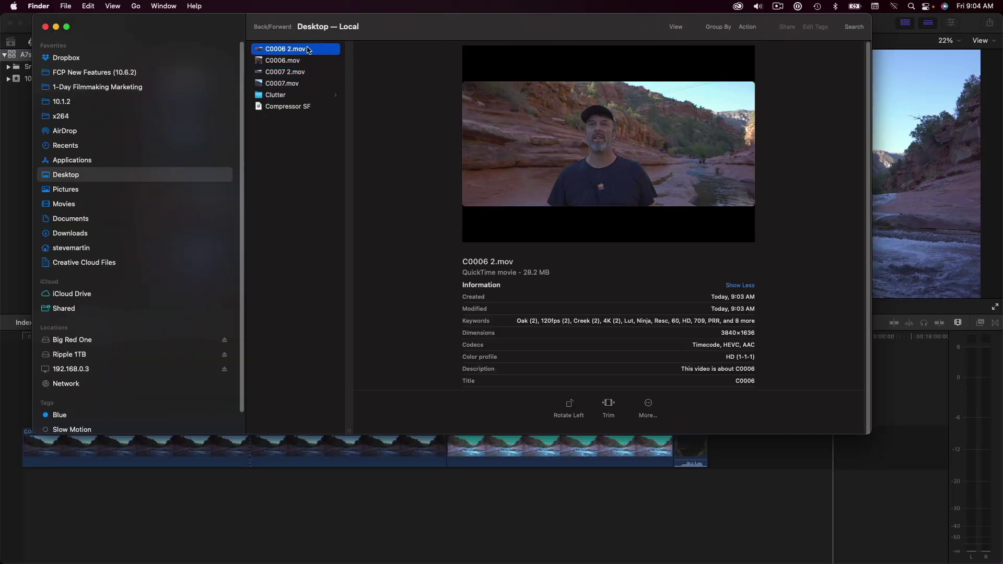
pyautogui.click(308, 49)
pyautogui.press('space')
pyautogui.press('Up')
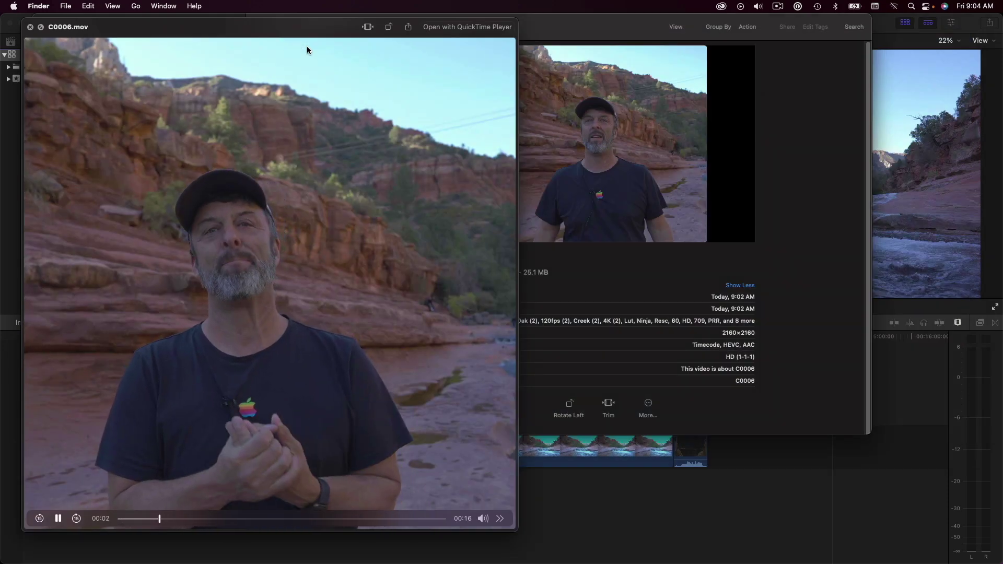
pyautogui.press('Down')
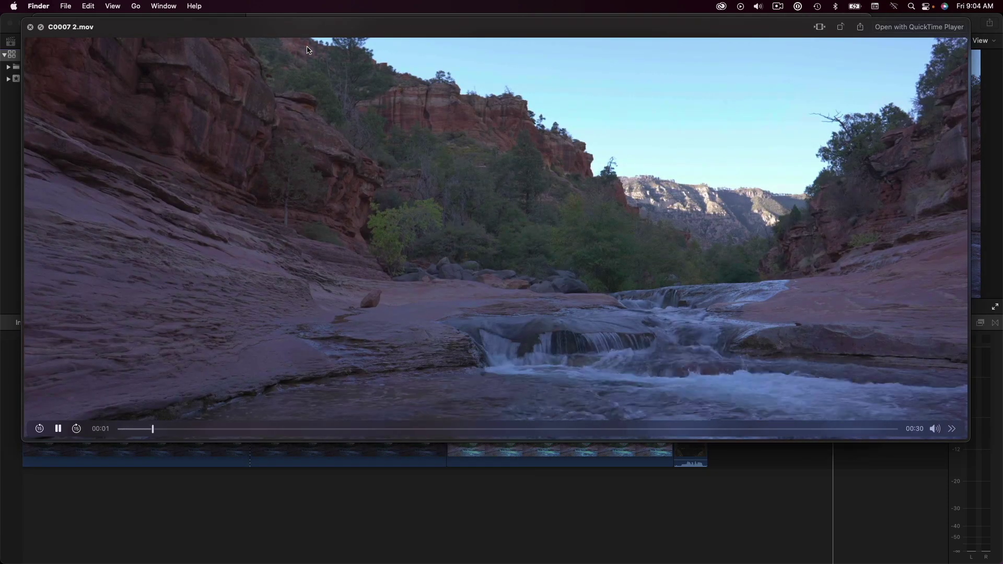
pyautogui.press('Down')
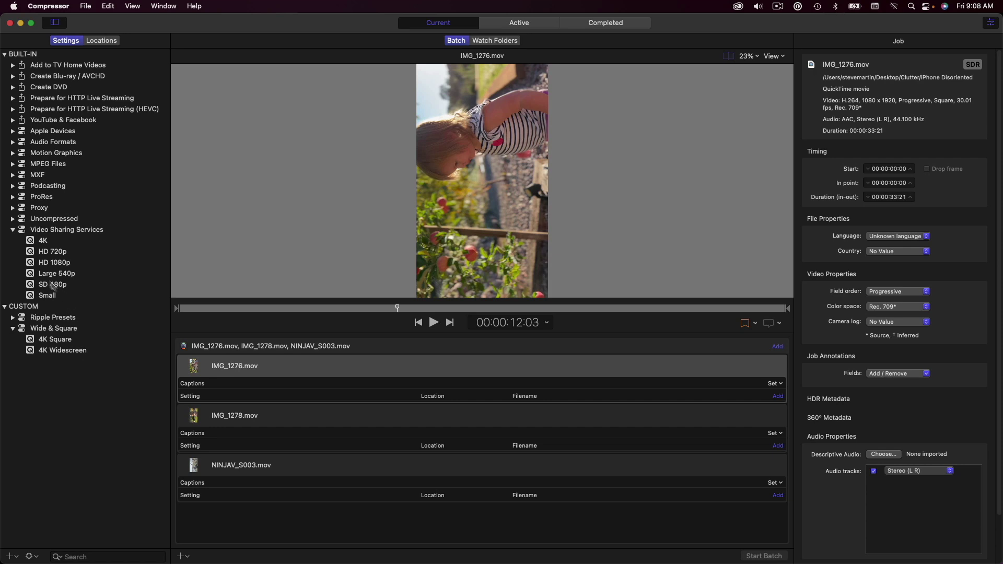
# Step: Apply the HD 1080p preset to IMG_1276.mov, with Rotation 90° and Flip Horizontal
pyautogui.click(45, 266)
pyautogui.moveTo(44, 265); pyautogui.dragTo(379, 372)
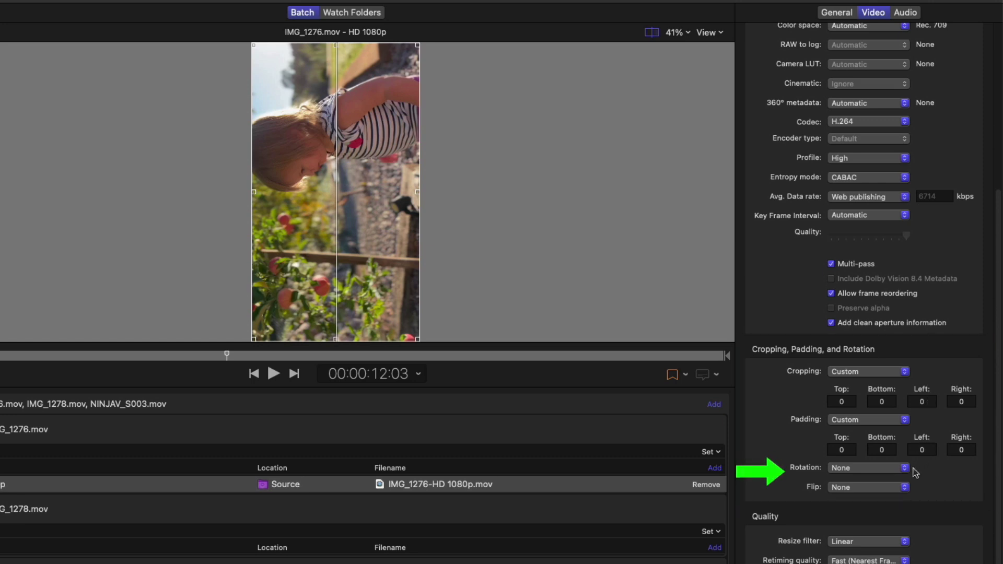
pyautogui.click(894, 469)
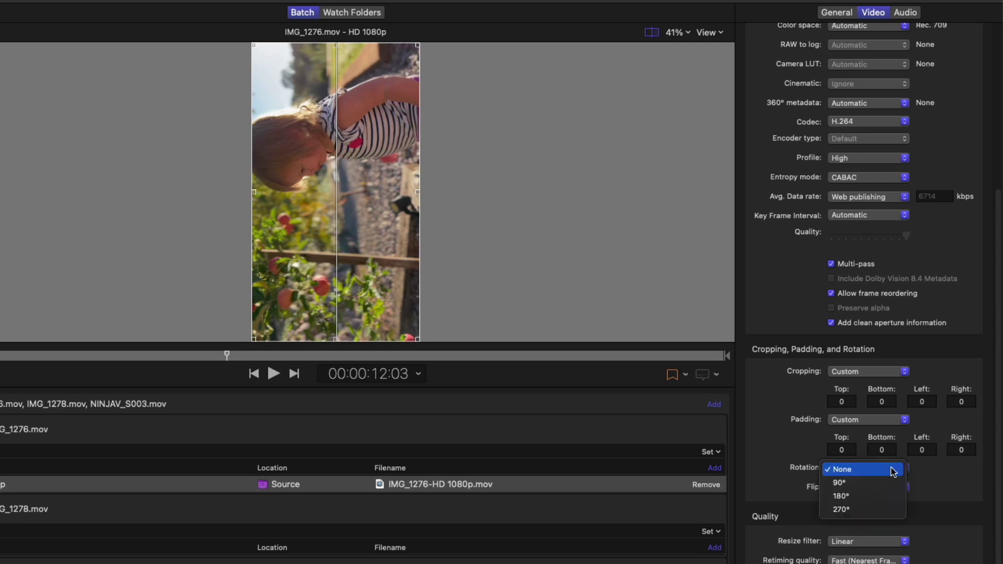
pyautogui.click(890, 482)
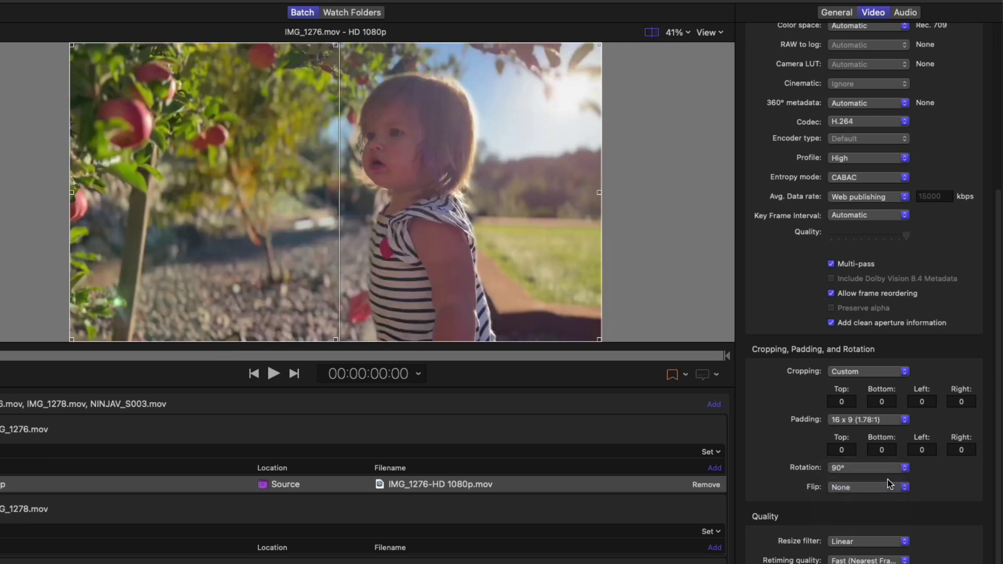
pyautogui.click(890, 487)
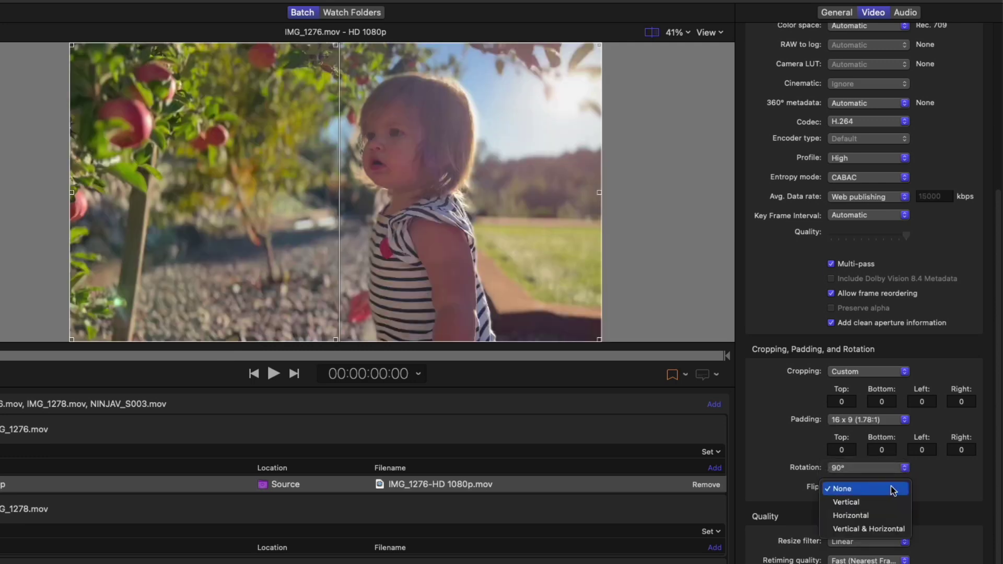
pyautogui.click(883, 520)
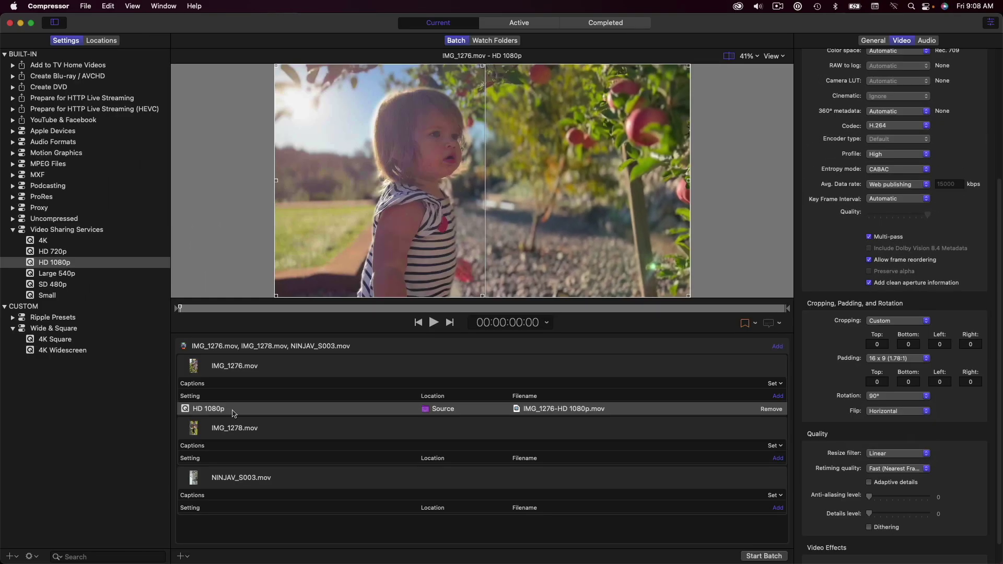
# Step: Save the adjusted output as custom preset 'Rotate & Flip' and apply it to IMG_1278.mov
pyautogui.moveTo(211, 409); pyautogui.dragTo(119, 313)
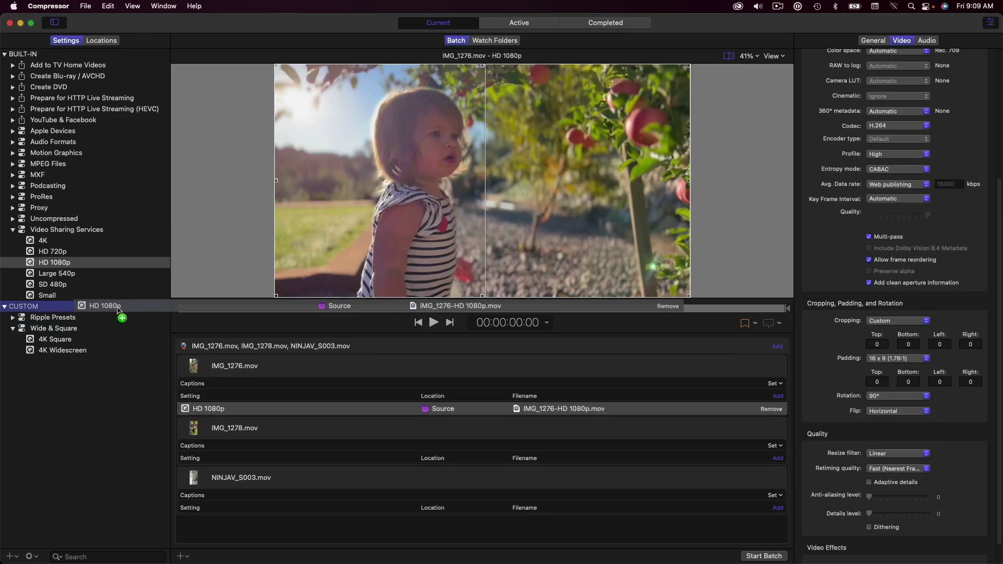
pyautogui.click(52, 362)
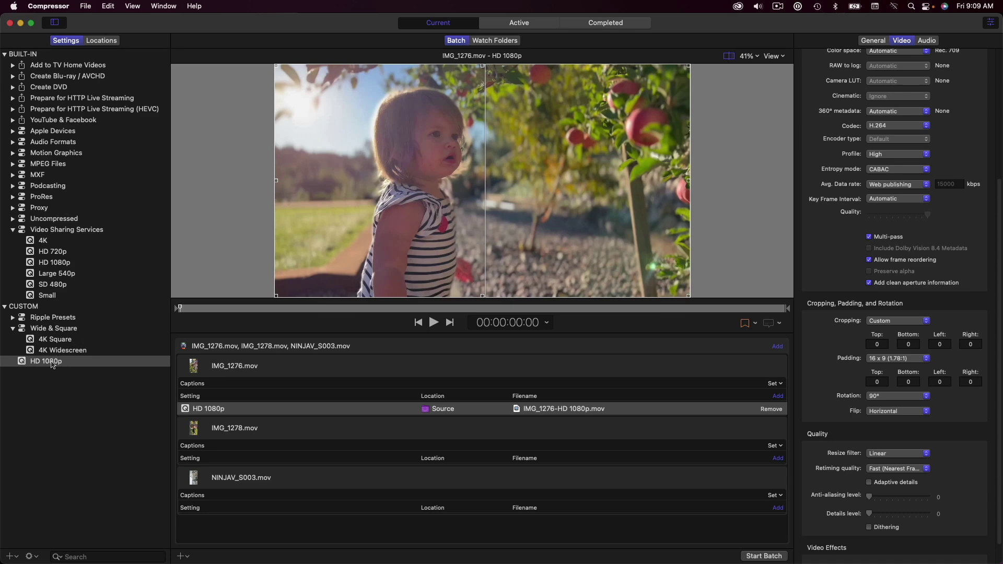
pyautogui.write('Rotate & Flip')
pyautogui.press('Return')
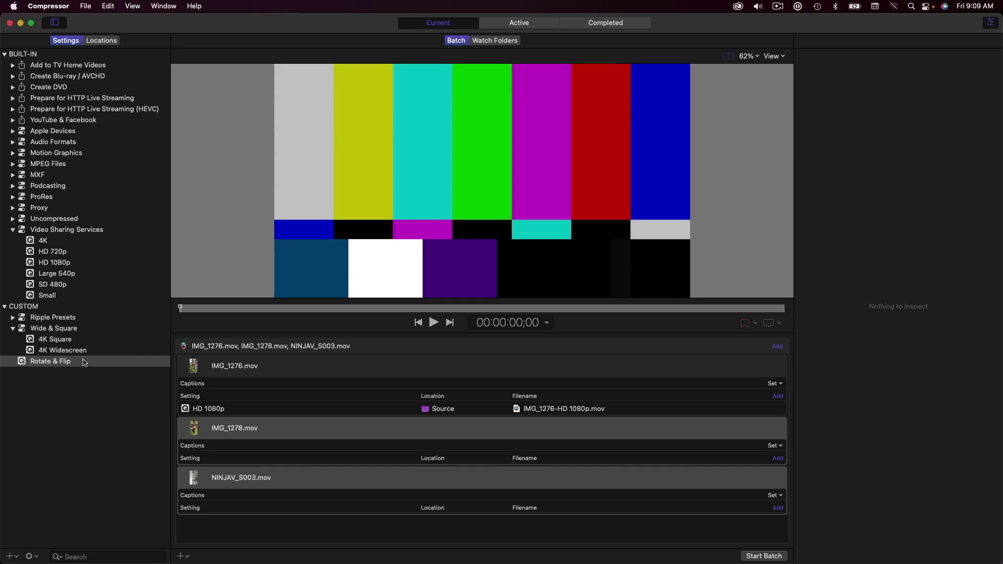
pyautogui.moveTo(85, 365); pyautogui.dragTo(265, 428)
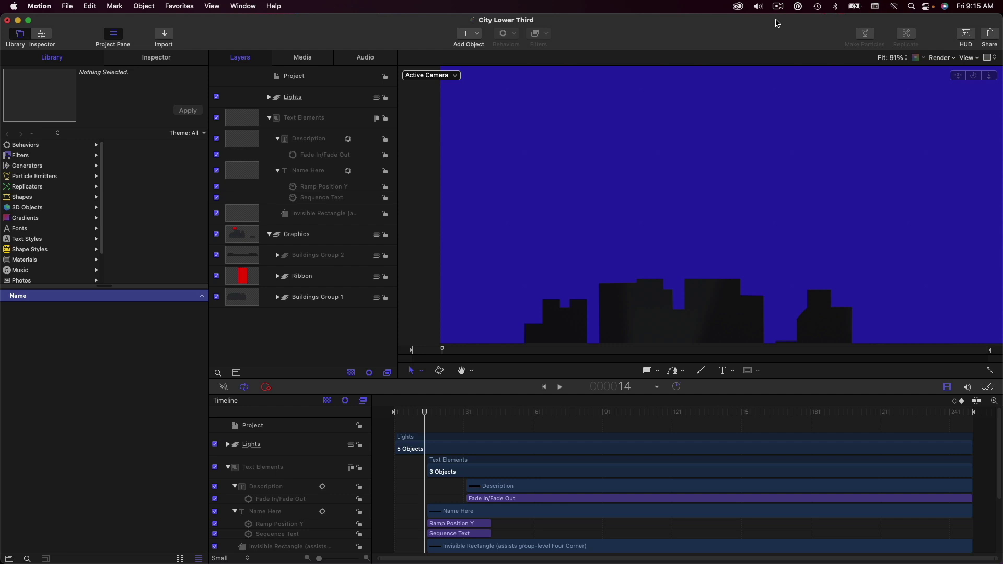
# Step: Play the lower third to frame 139, then toggle transparency display back to the blue background
pyautogui.press('space')
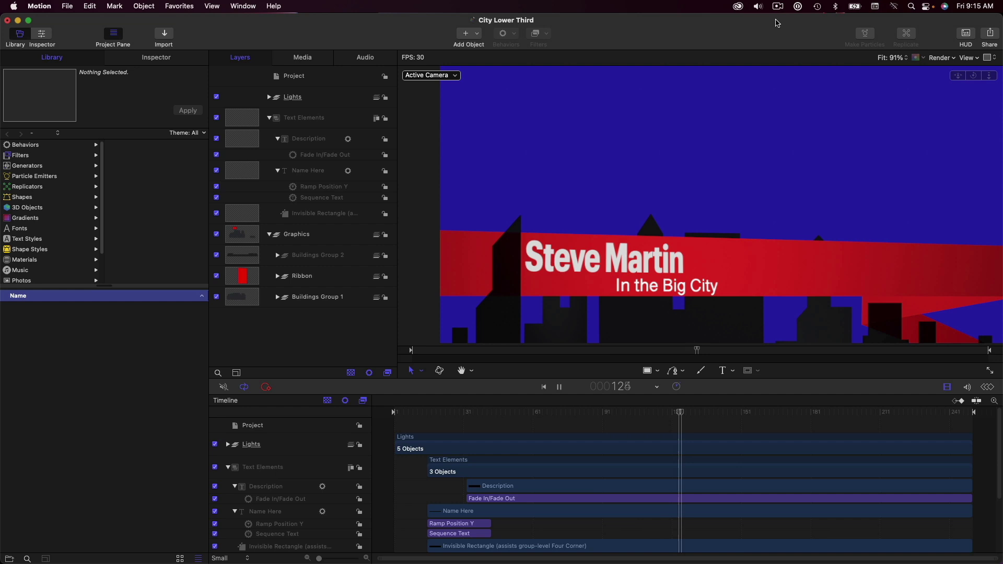
pyautogui.press('space')
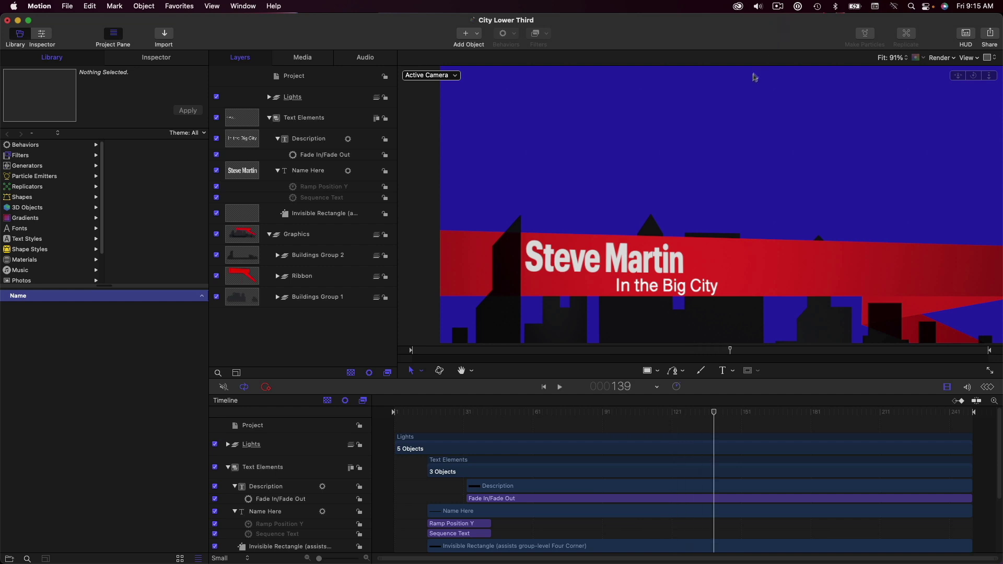
pyautogui.hotkey('shift', 't')
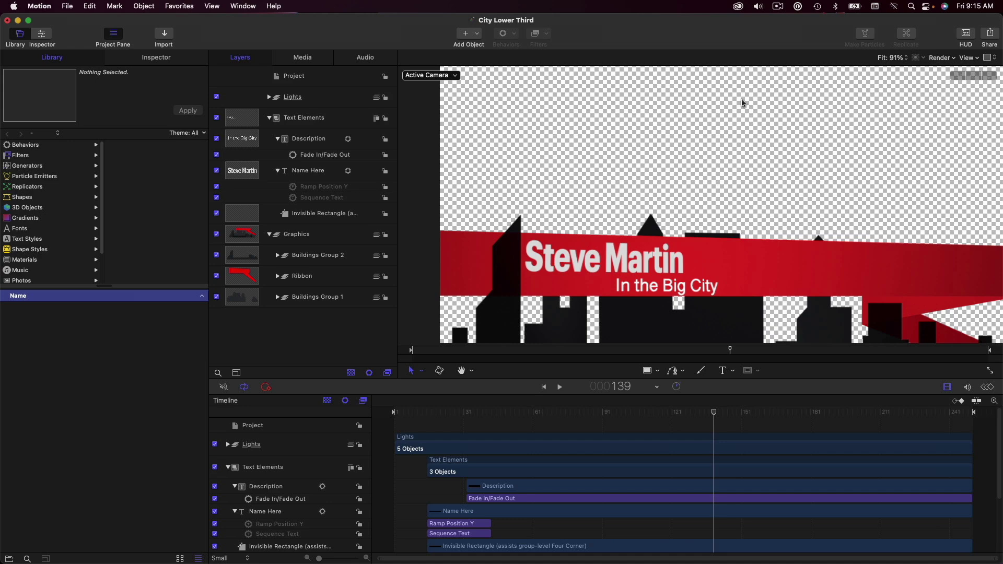
pyautogui.hotkey('shift', 't')
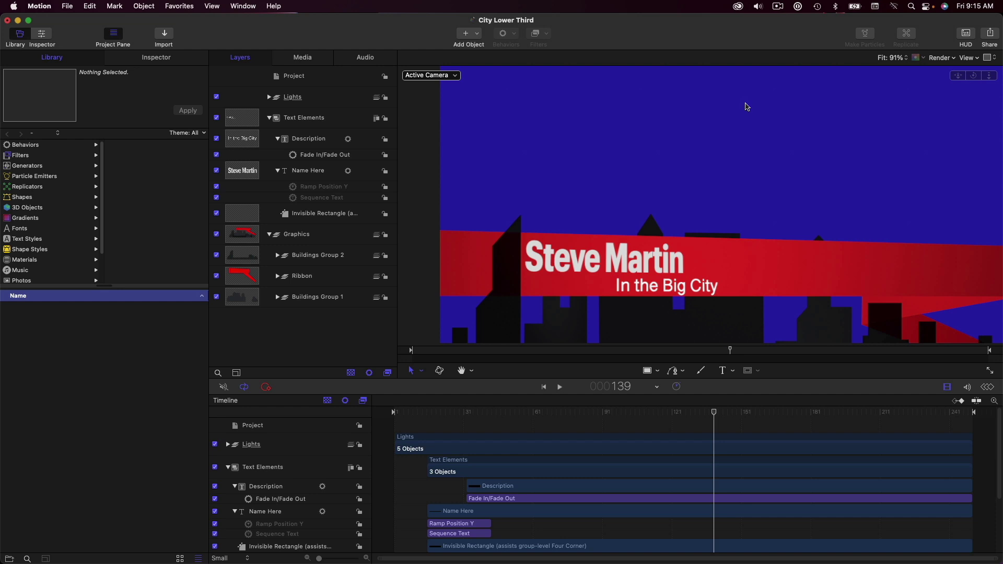
# Step: Check the Project's Properties and keep Background set to Transparent
pyautogui.click(316, 82)
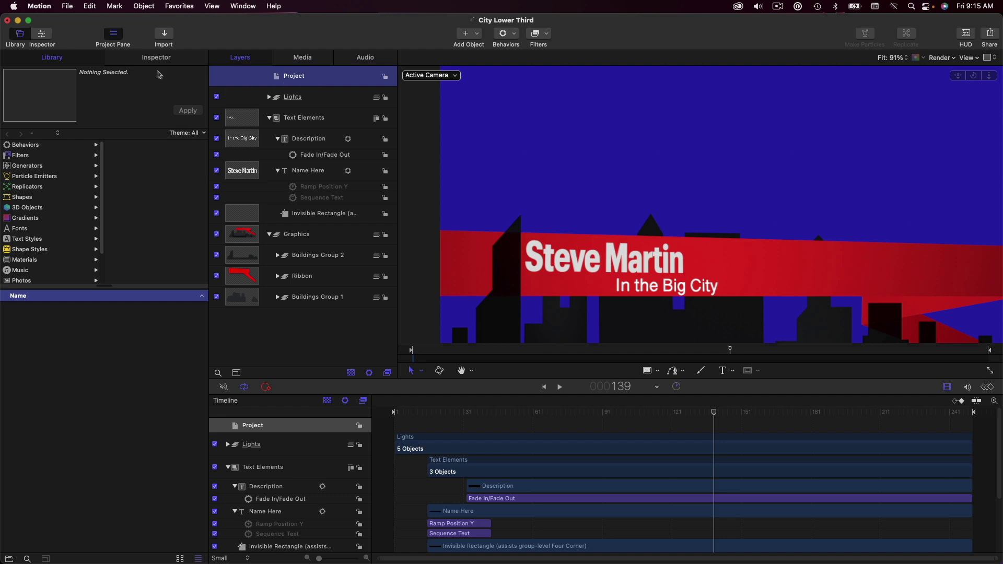
pyautogui.click(145, 58)
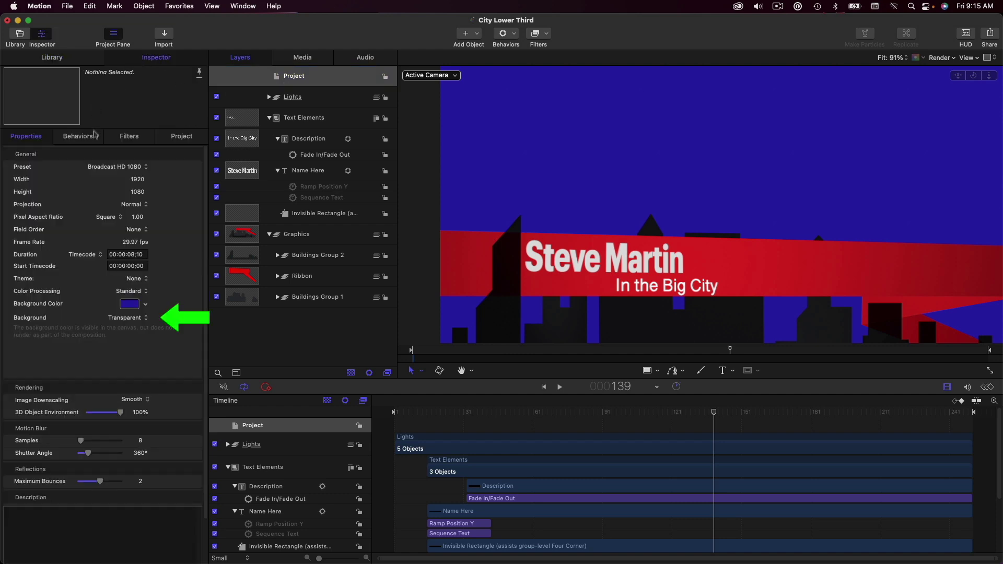
pyautogui.click(131, 318)
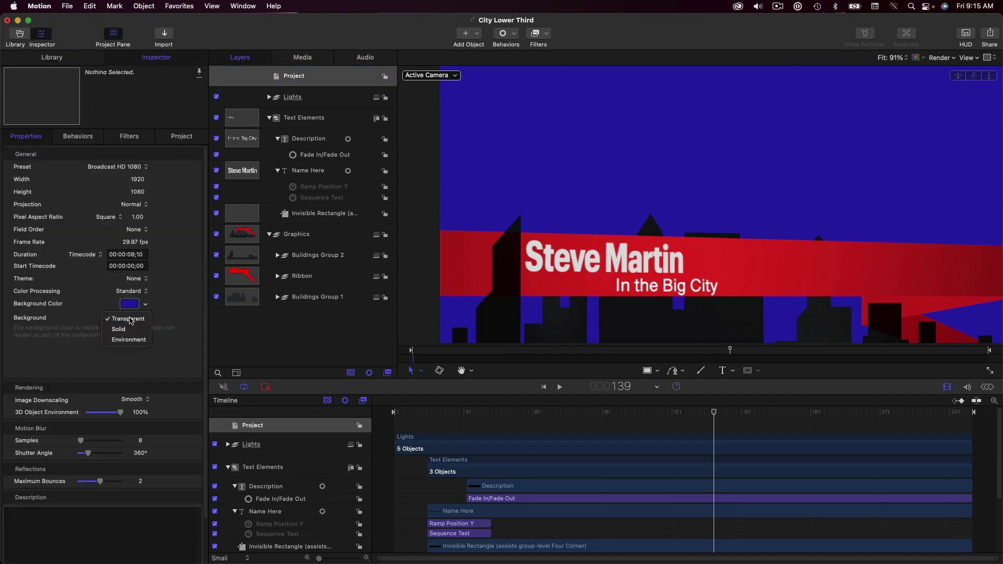
pyautogui.click(130, 321)
# Step: Send City Lower Third 6.motn to Compressor, scrub to 00:00:02;02, and preview it over Checkerboard
pyautogui.click(67, 5)
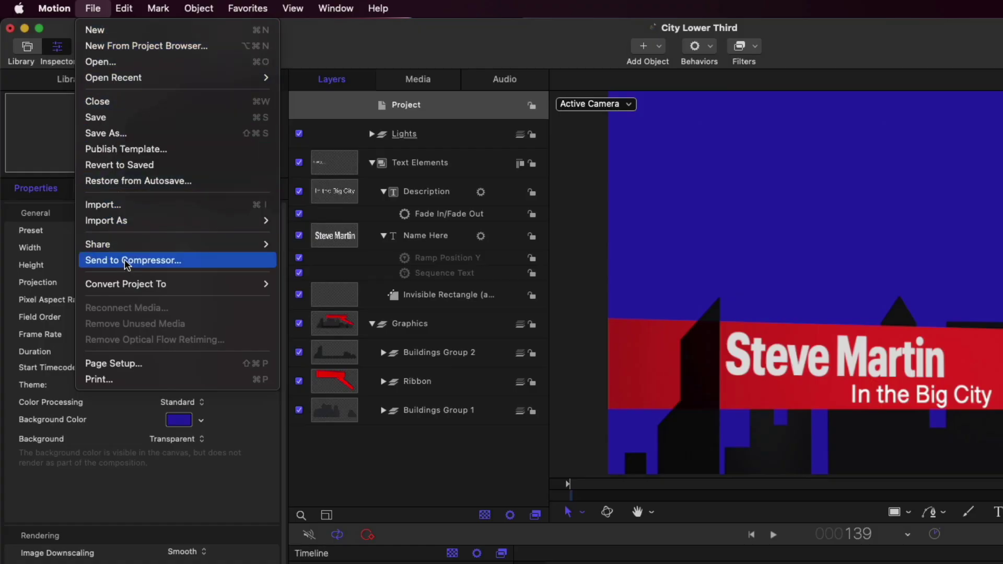
pyautogui.click(126, 263)
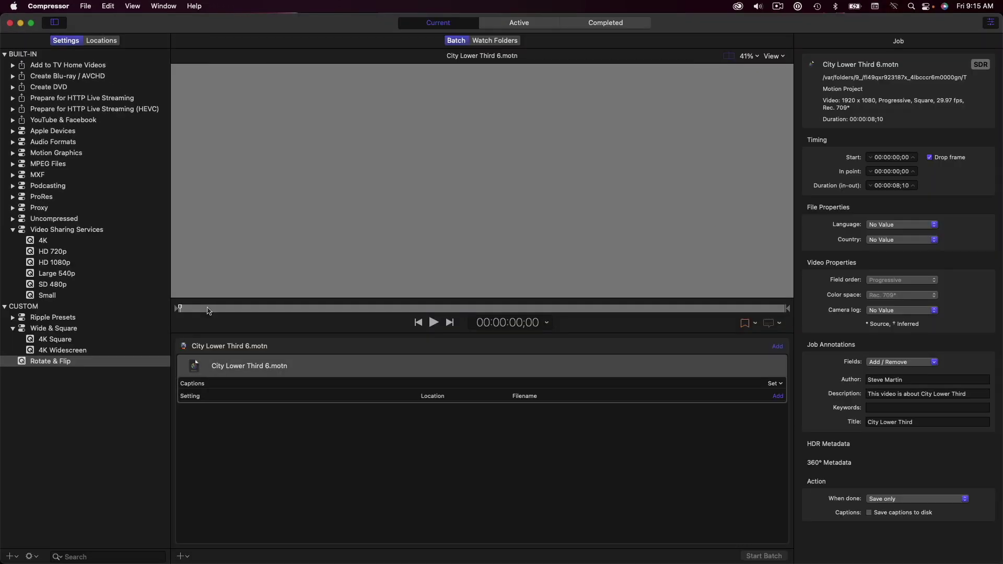
pyautogui.moveTo(208, 311); pyautogui.dragTo(331, 313)
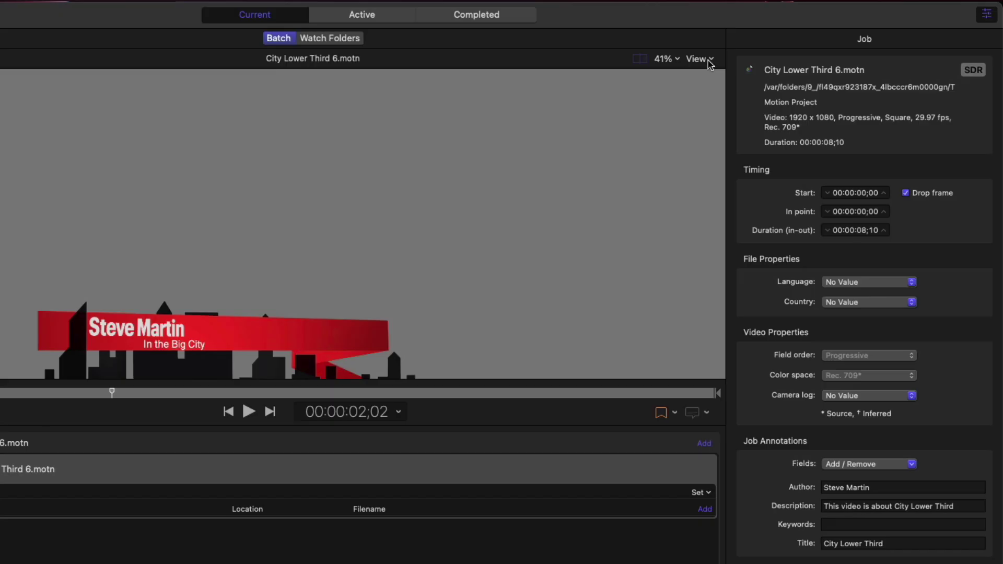
pyautogui.click(774, 55)
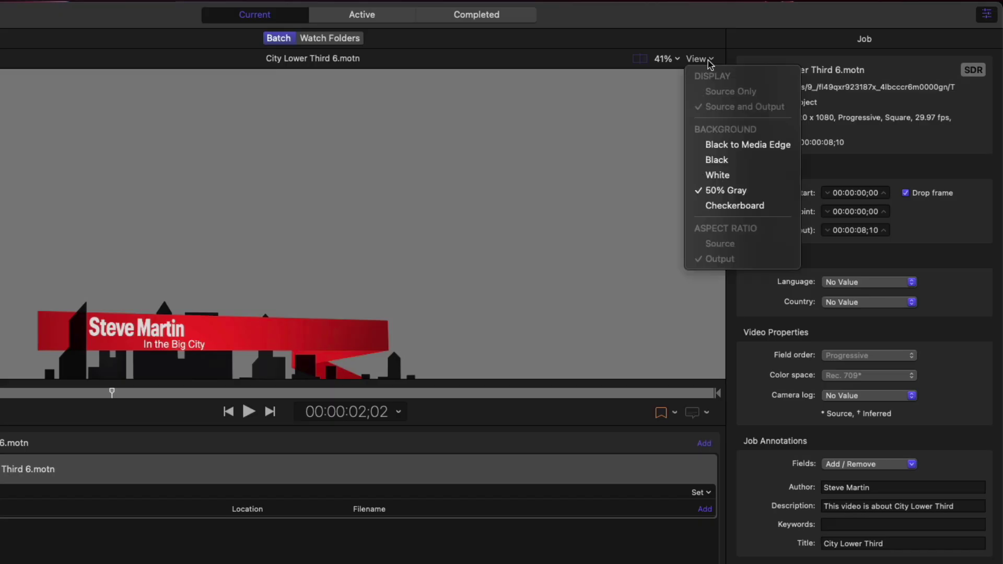
pyautogui.click(718, 204)
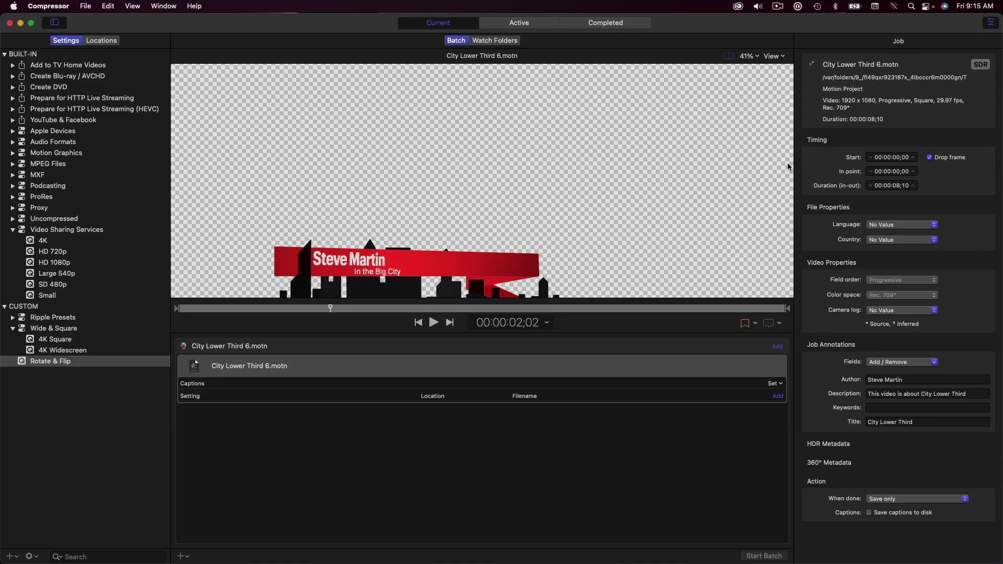
# Step: Duplicate the HD 1080p preset and rename the copy 'HEVC with Alpha'
pyautogui.click(67, 262)
pyautogui.rightClick(67, 263)
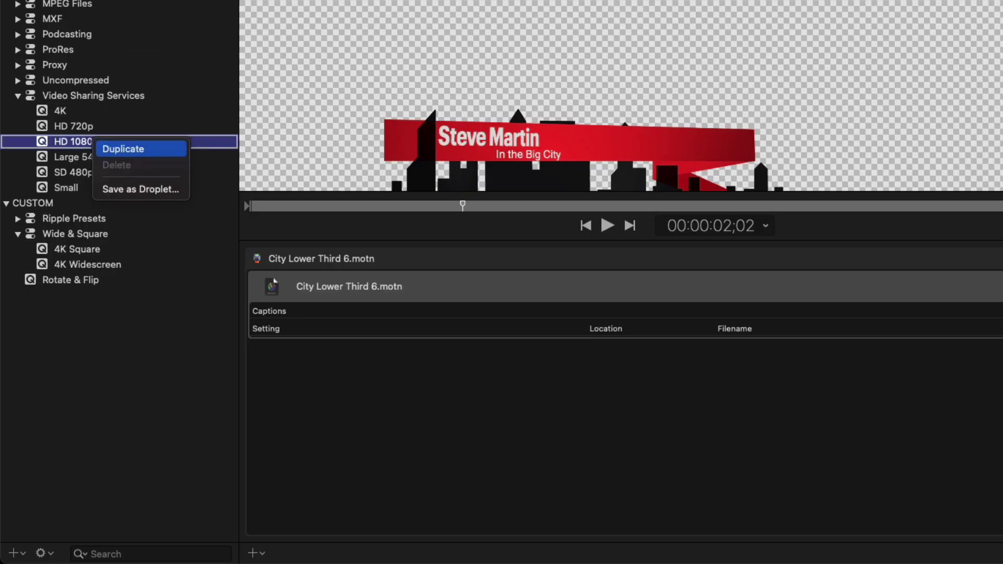
pyautogui.click(112, 150)
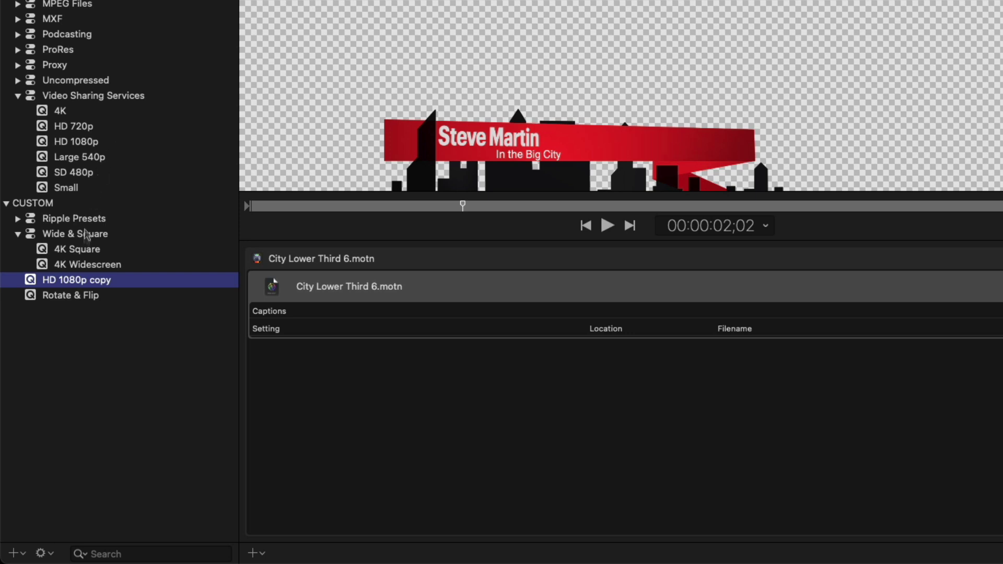
pyautogui.click(85, 282)
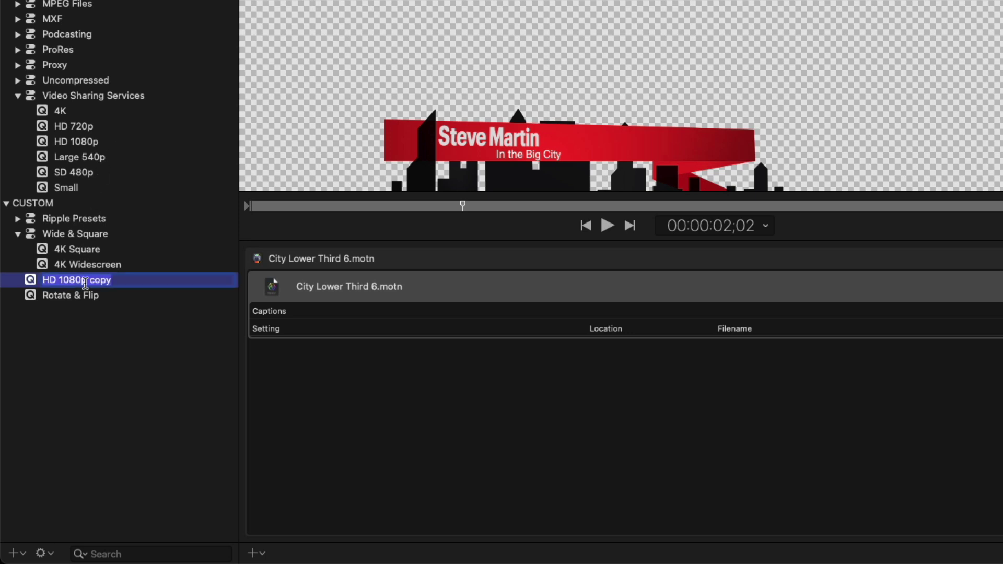
pyautogui.write('HEVC')
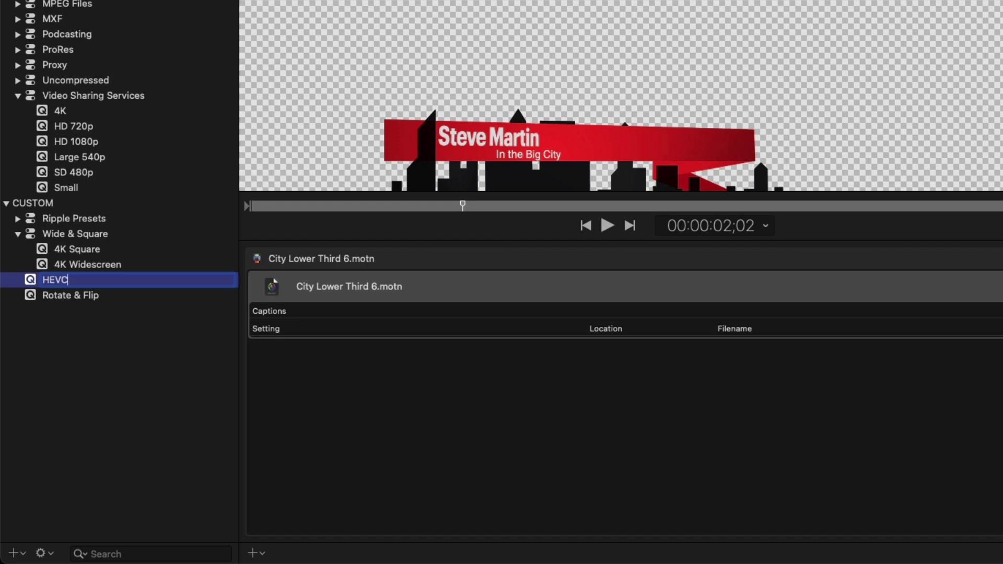
pyautogui.write(' with Alpha')
pyautogui.press('Return')
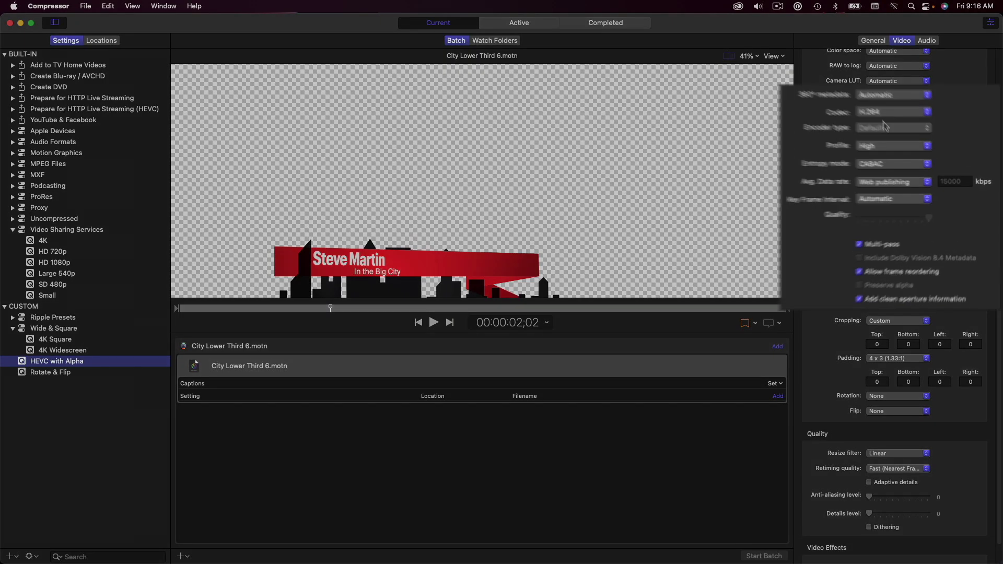
# Step: Set the preset's codec to HEVC with Preserve alpha on, and apply it to the job
pyautogui.click(894, 125)
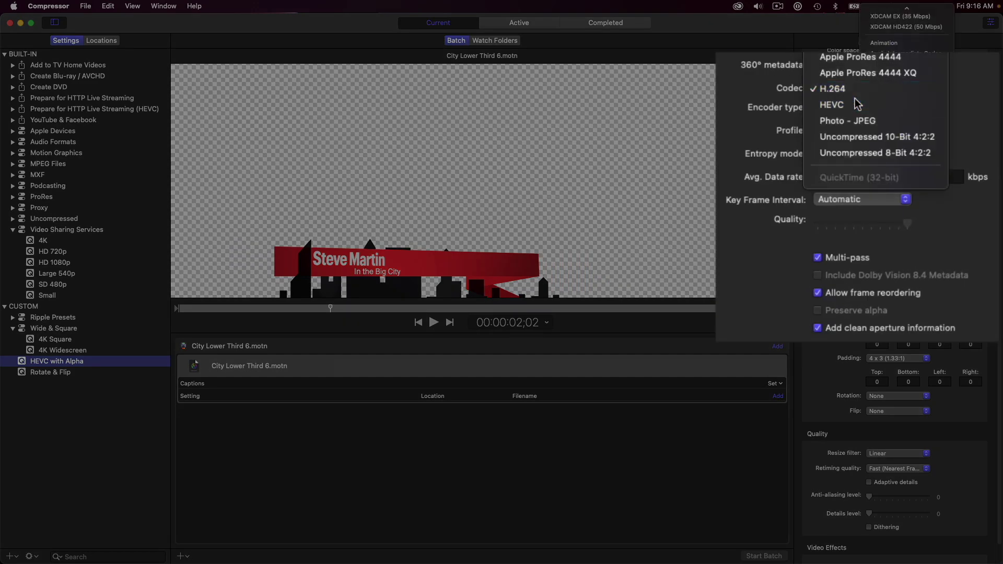
pyautogui.click(856, 102)
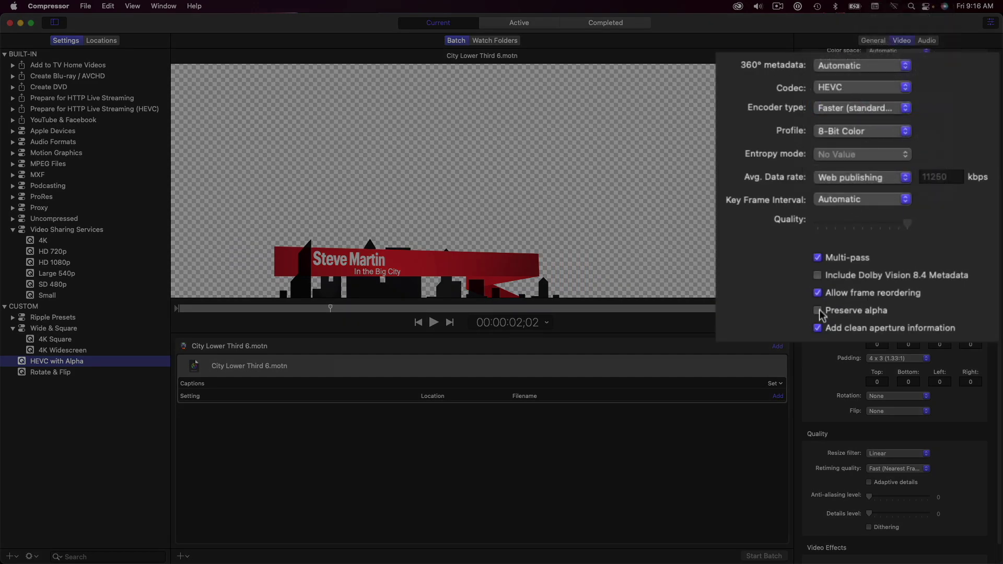
pyautogui.click(869, 271)
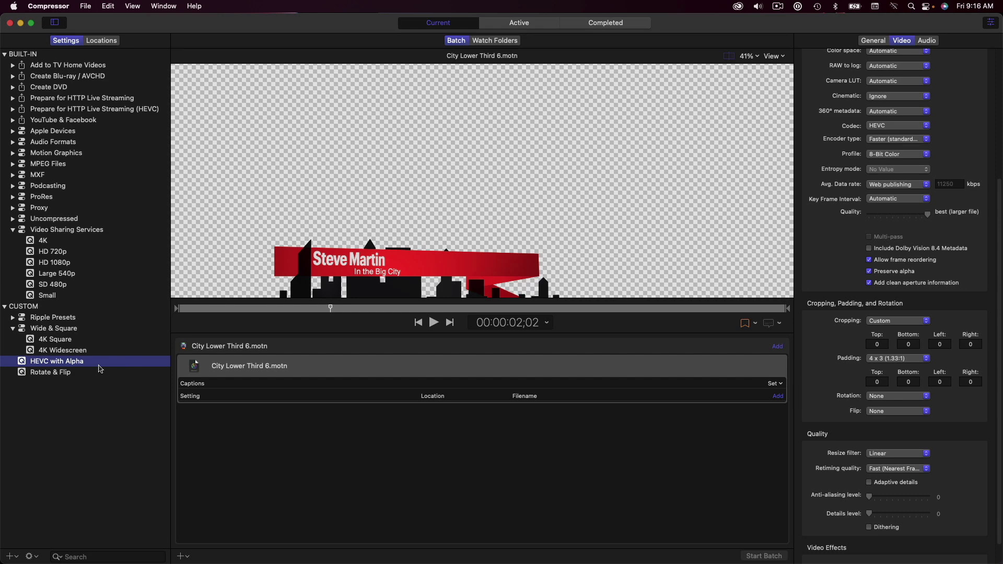
pyautogui.moveTo(98, 367); pyautogui.dragTo(446, 374)
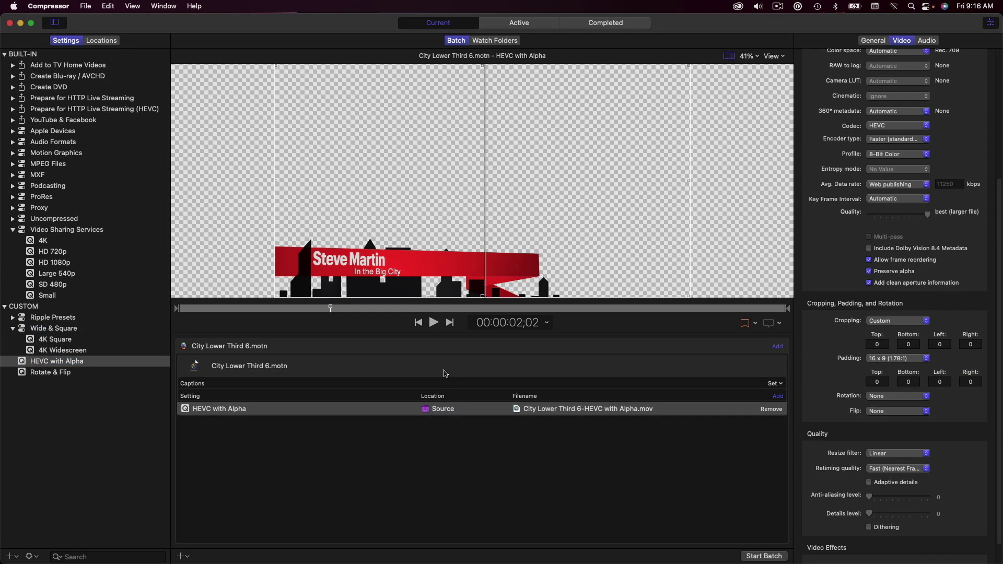
# Step: Set the output location to Desktop and start the batch encode
pyautogui.rightClick(438, 413)
pyautogui.moveTo(477, 456)
pyautogui.click(607, 450)
pyautogui.click(763, 556)
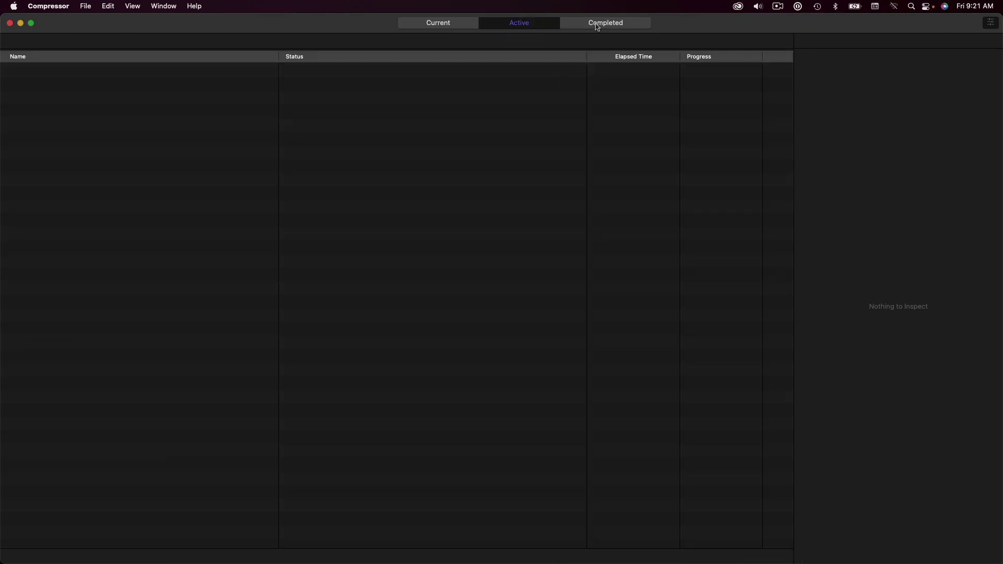
# Step: In Completed, expand the City Lower Third 8.motn job and reveal its exported movie in Finder
pyautogui.click(598, 24)
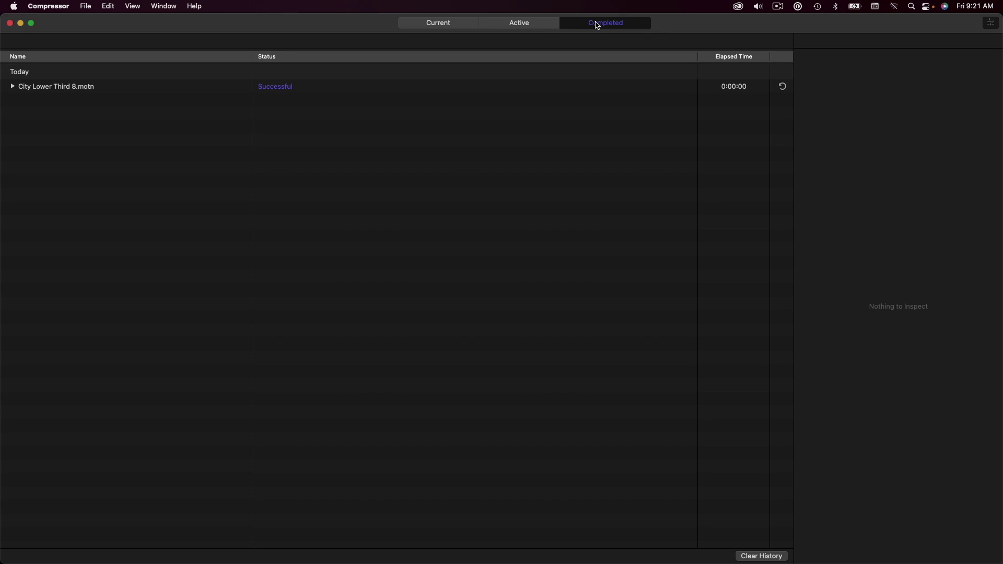
pyautogui.click(13, 86)
pyautogui.click(20, 101)
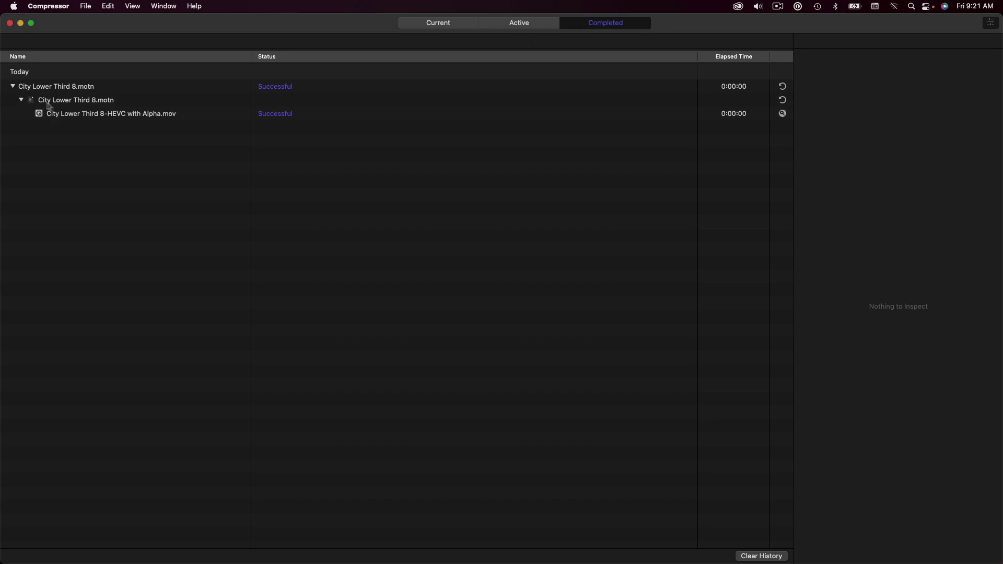
pyautogui.click(783, 114)
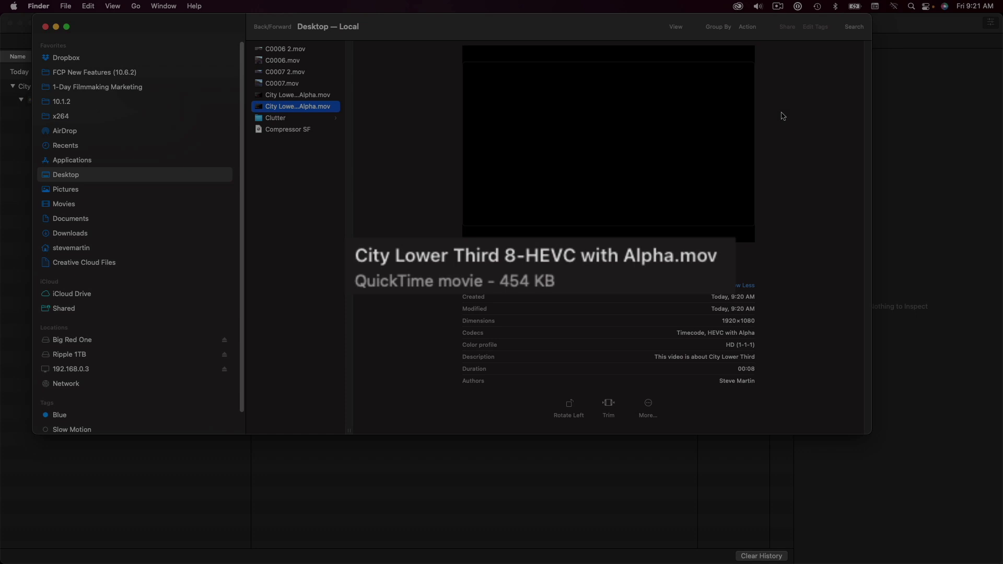
# Step: Quick Look City Lower Third 8-HEVC with Alpha.mov to play it full size
pyautogui.press('space')
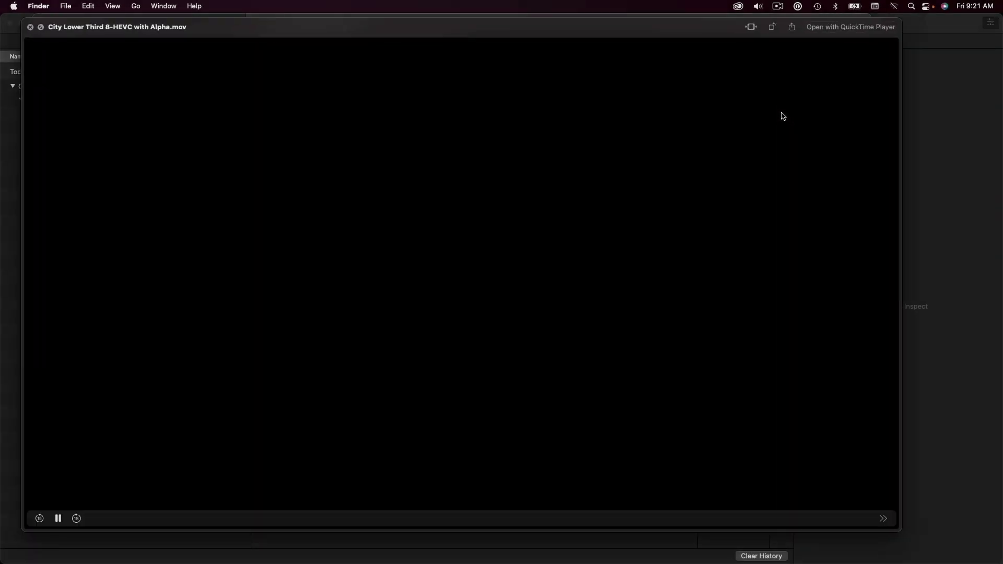